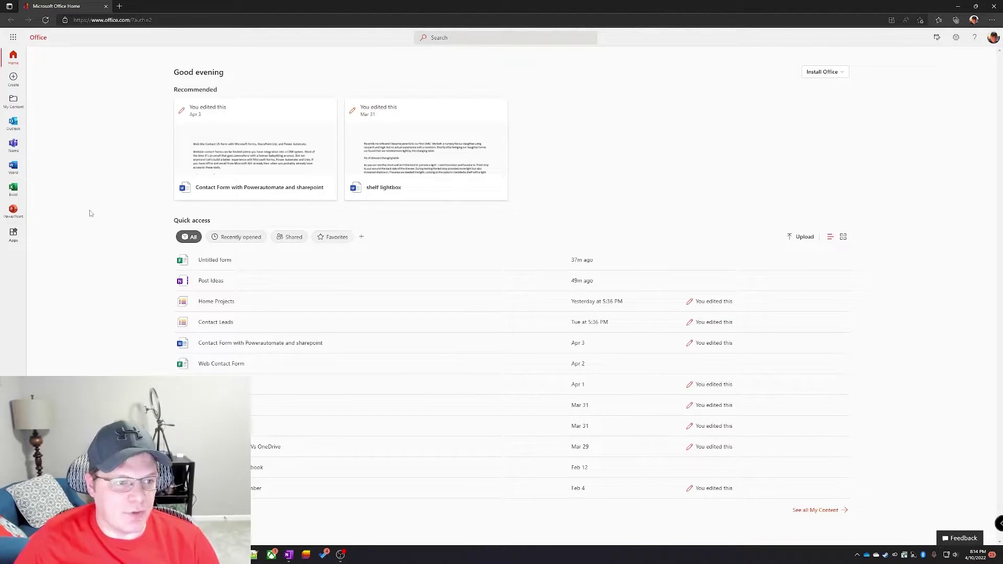
# Step: Open Microsoft Forms from the app list and start a new blank form
pyautogui.click(13, 234)
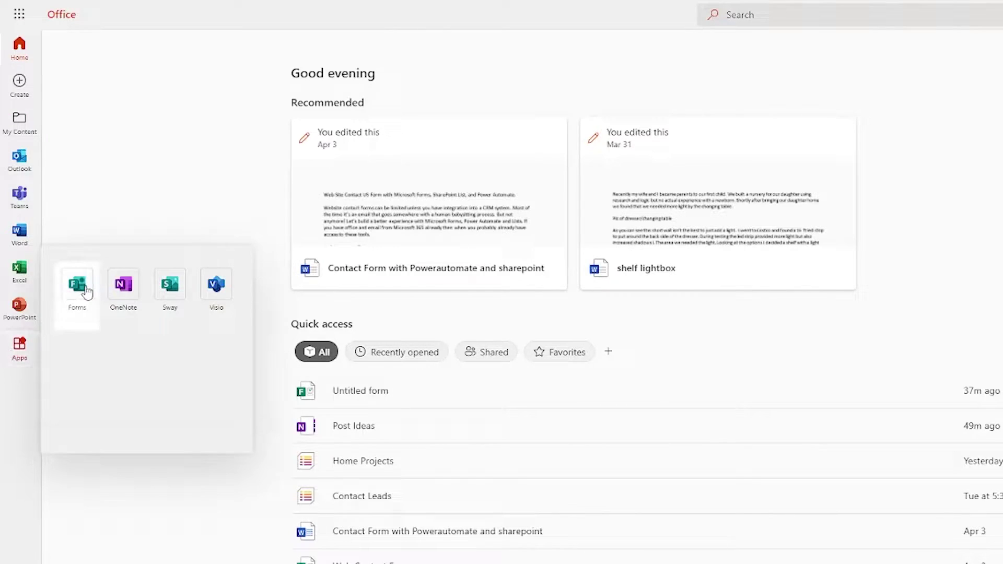
pyautogui.click(86, 292)
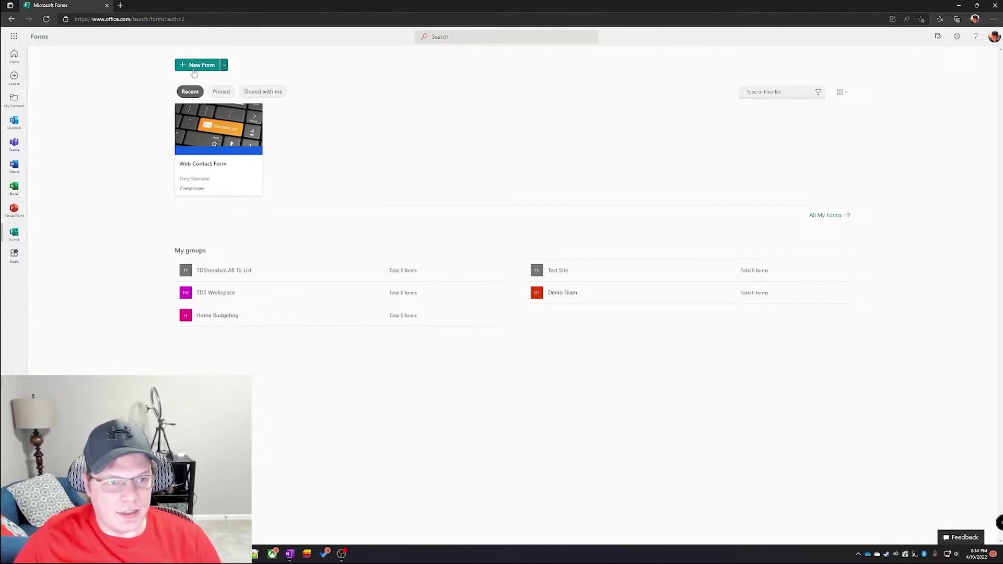
pyautogui.click(195, 66)
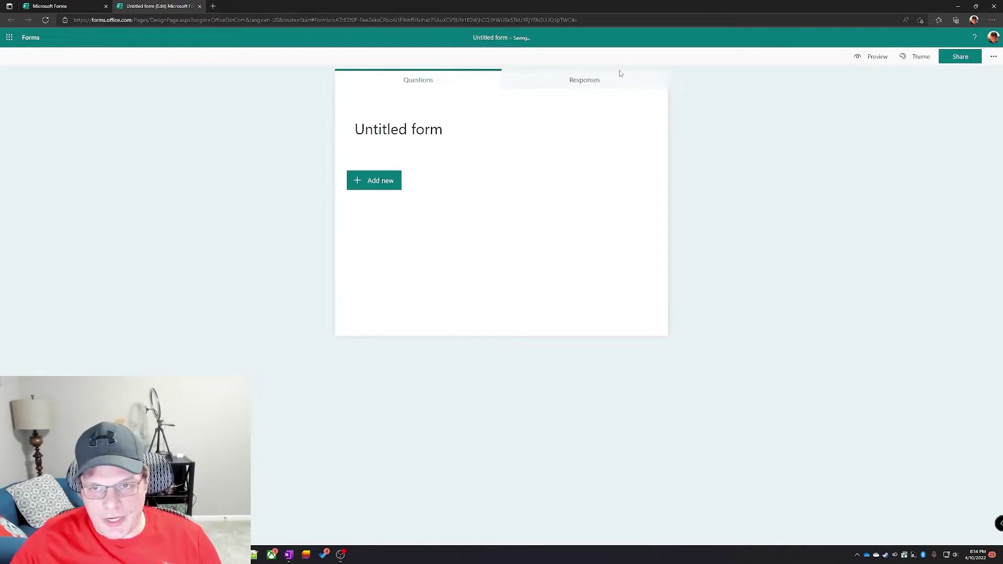
# Step: Title the form 'Contact Us' and add a description inviting visitors to send a message via the form
pyautogui.click(445, 120)
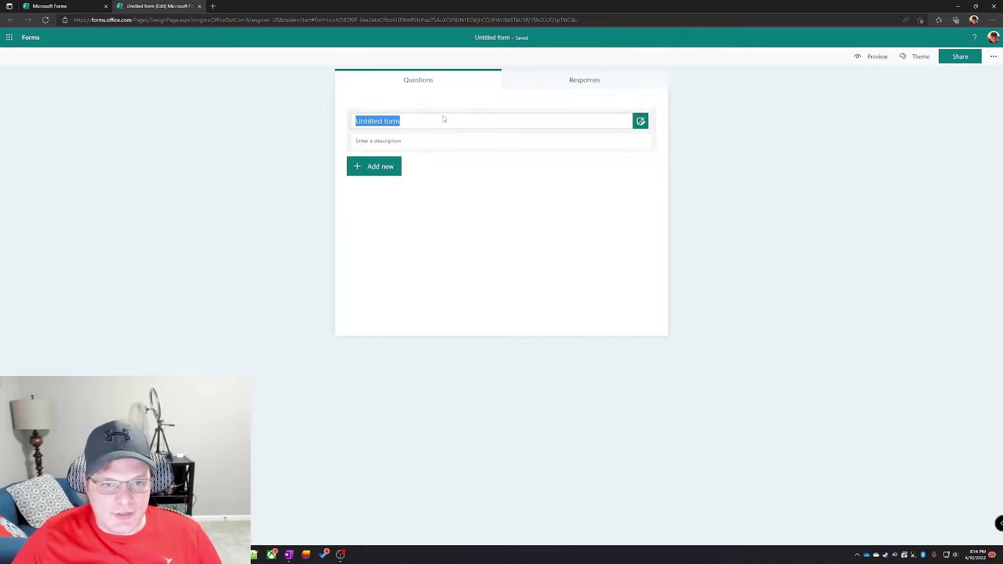
pyautogui.write('Contact Us')
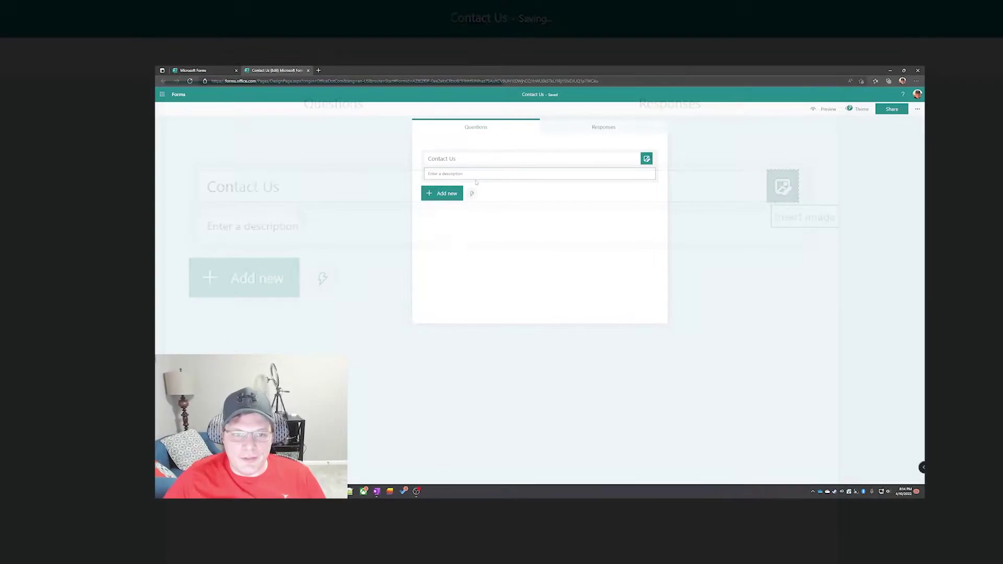
pyautogui.click(334, 235)
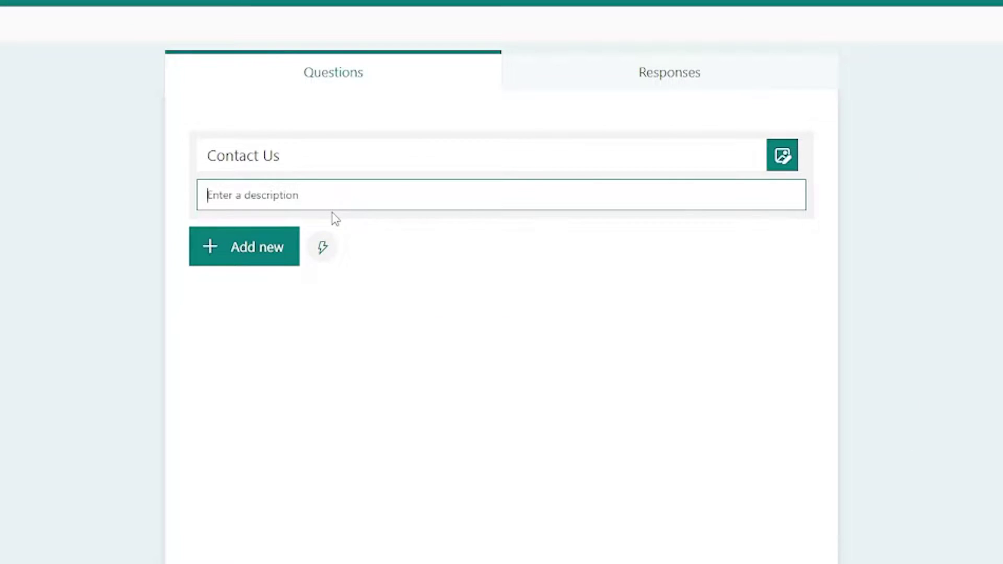
pyautogui.write('Send a Message to TD')
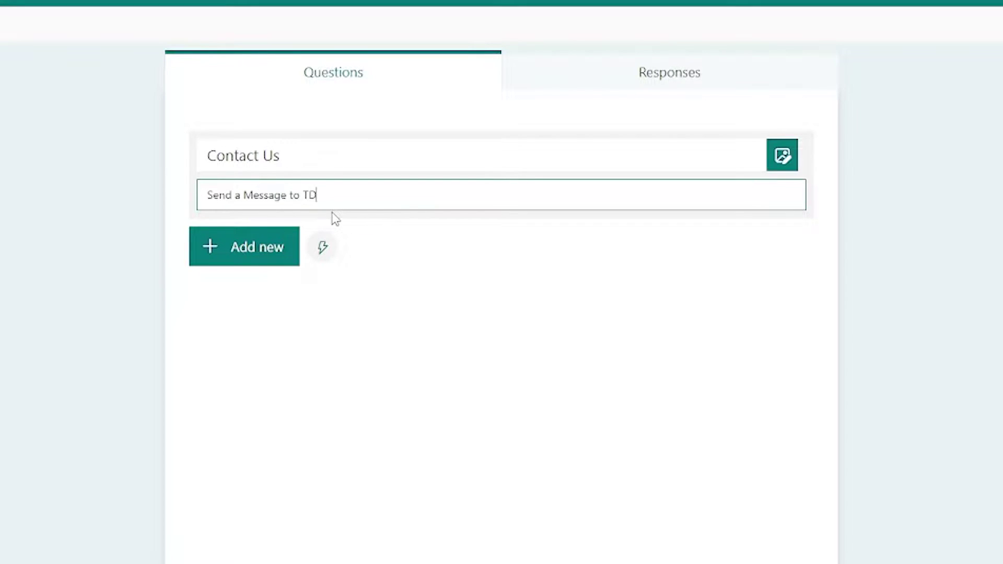
pyautogui.write('SheridanLAB')
pyautogui.write(', by filling out the form below.')
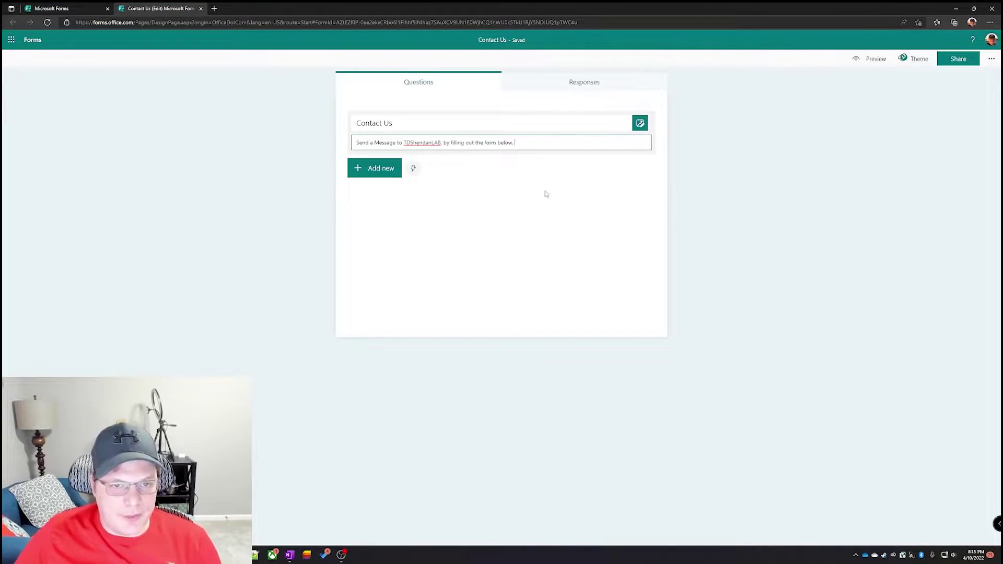
# Step: Add the recommended 'What is Your Name?' question as the form's first, required text question
pyautogui.click(387, 169)
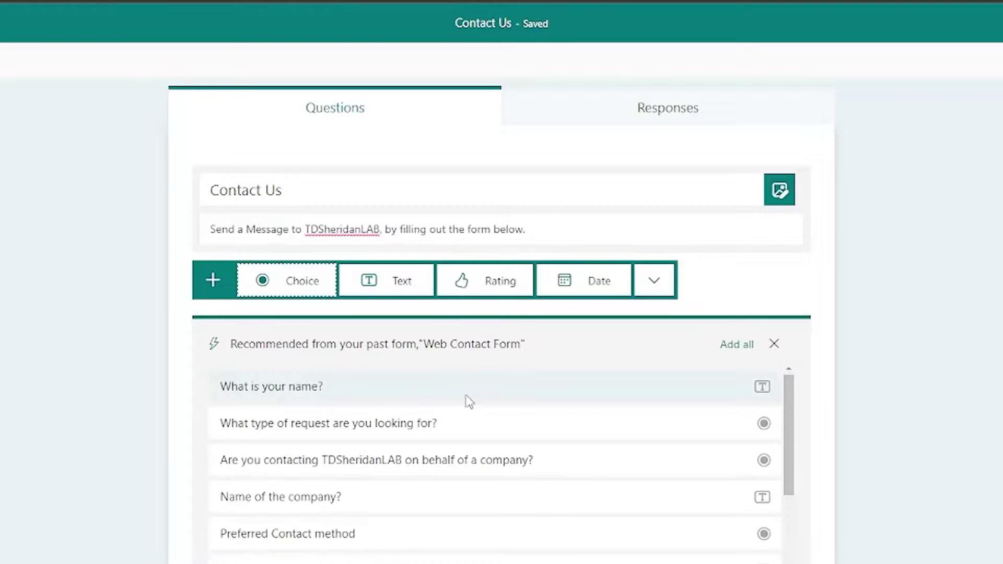
pyautogui.click(393, 396)
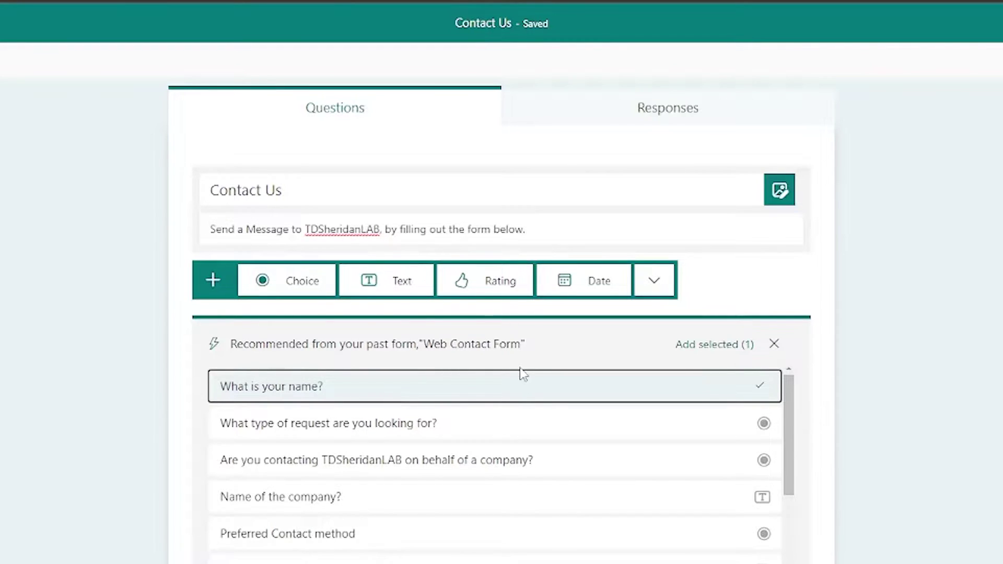
pyautogui.click(714, 345)
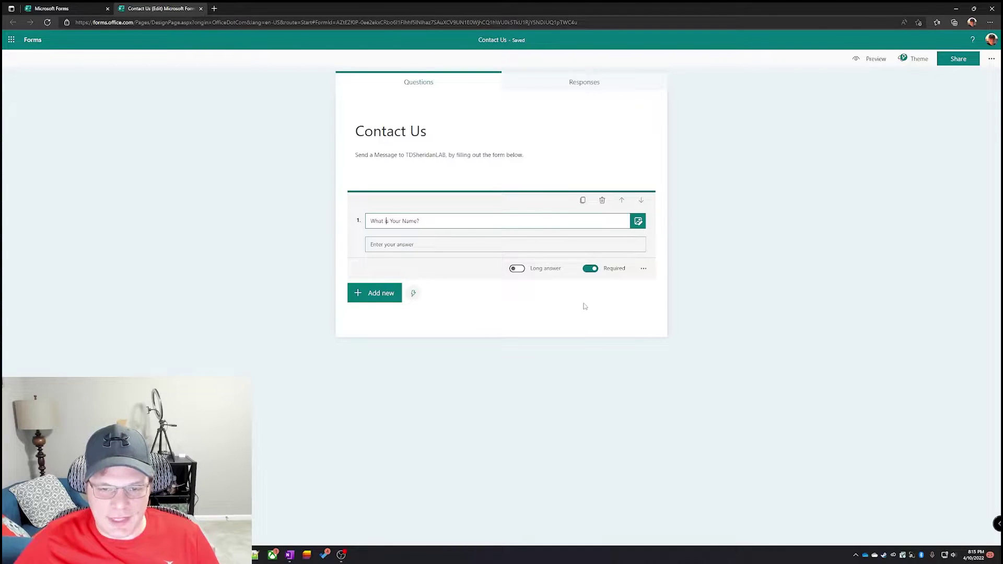
# Step: Add a text question titled 'What is Your Email Address?' as question 2
pyautogui.click(564, 291)
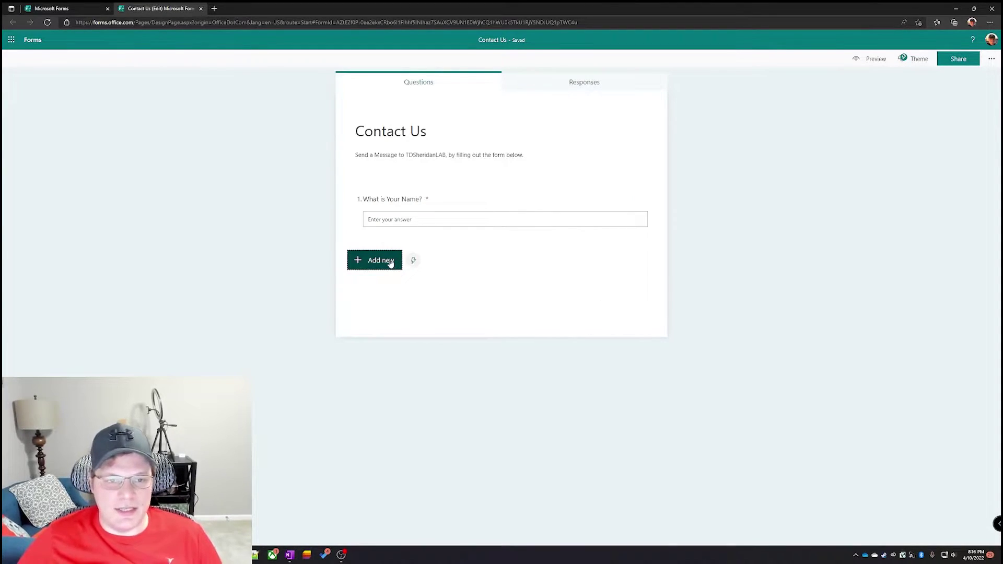
pyautogui.click(390, 264)
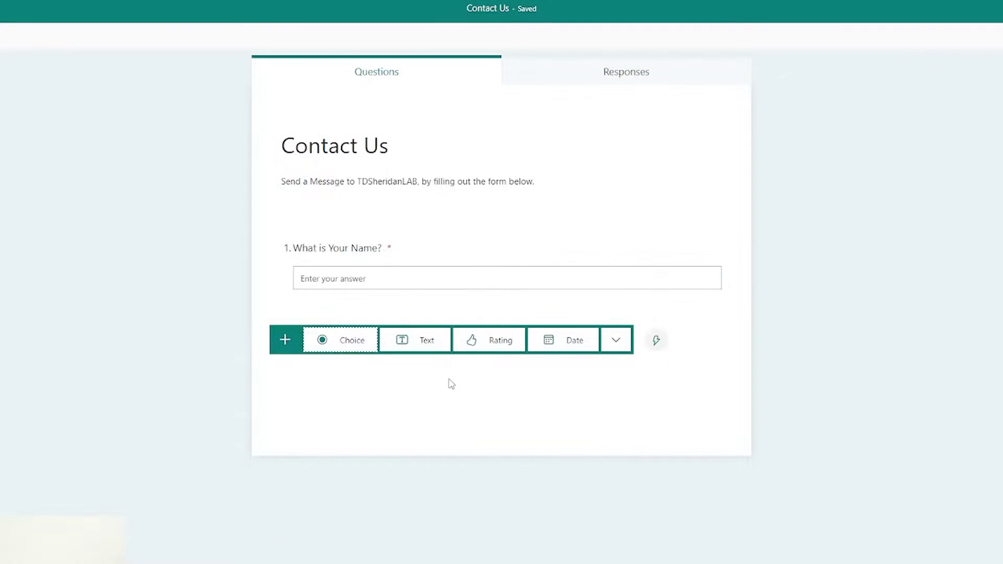
pyautogui.click(412, 342)
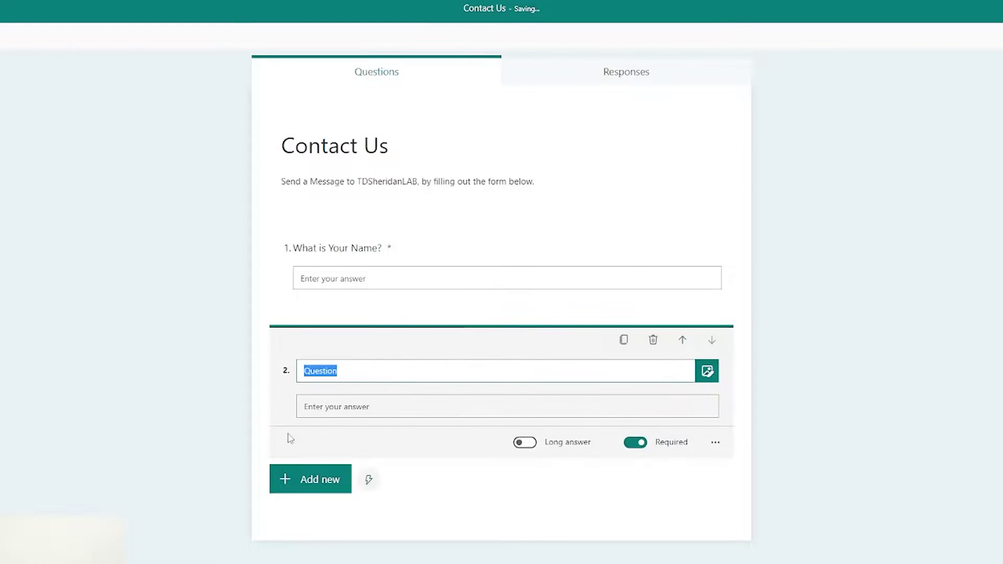
pyautogui.write('Whate')
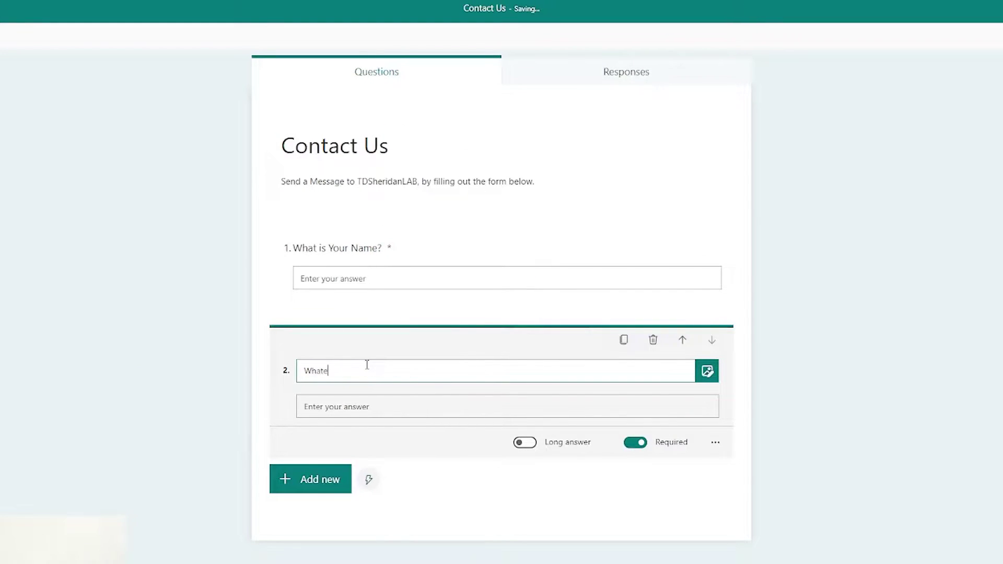
pyautogui.write(' is Your Email Addre3')
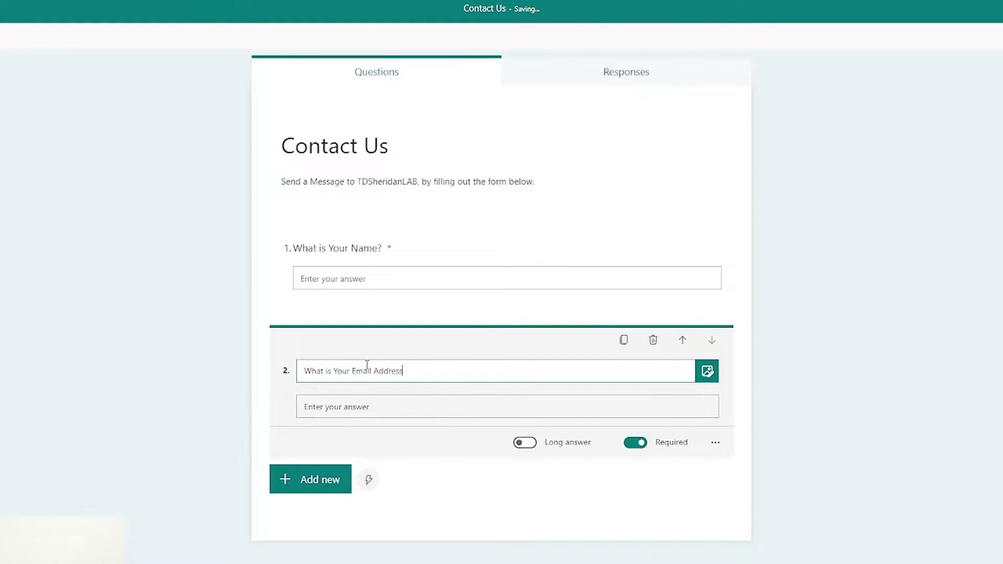
# Step: Add a long-answer text question titled 'Message' as question 3
pyautogui.click(321, 479)
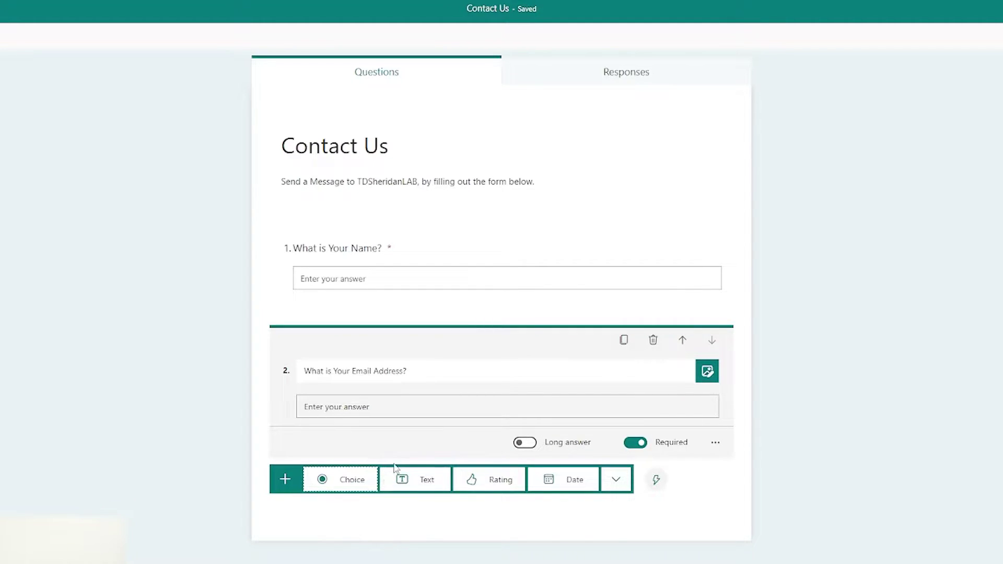
pyautogui.click(435, 485)
pyautogui.click(525, 472)
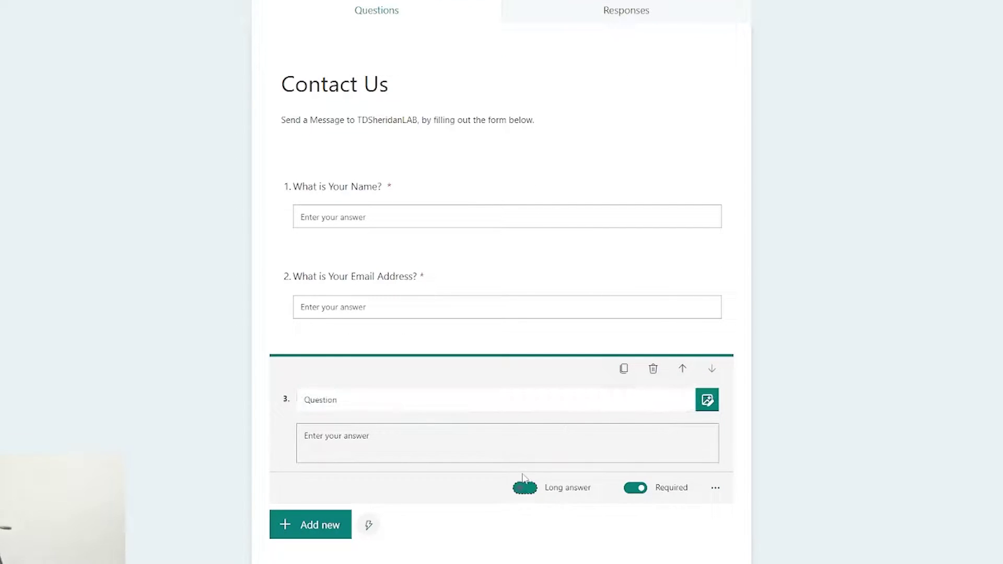
pyautogui.click(432, 406)
pyautogui.write('Message')
pyautogui.click(804, 511)
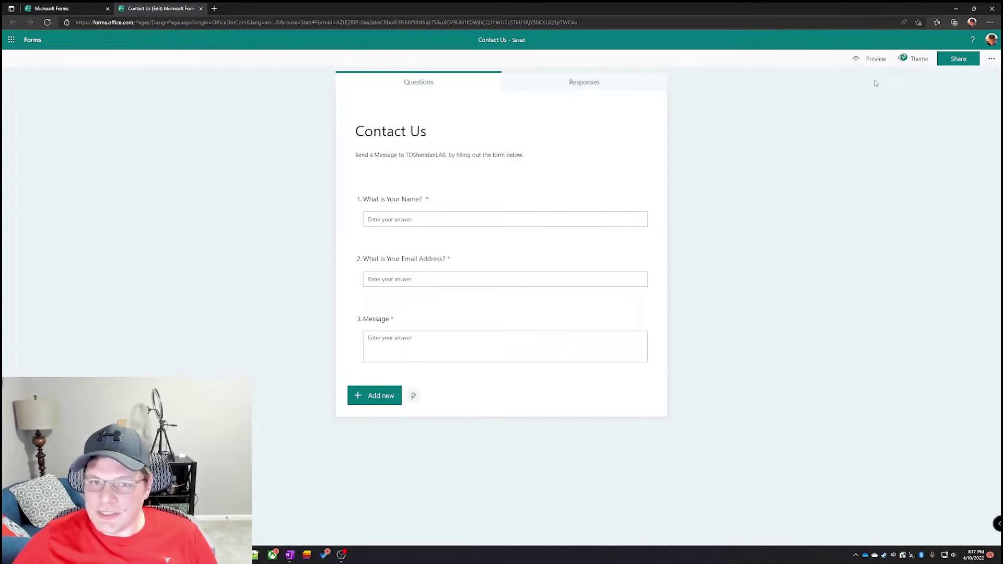
# Step: In the form's settings, set 'Anyone can respond' under who can fill out the form
pyautogui.click(991, 59)
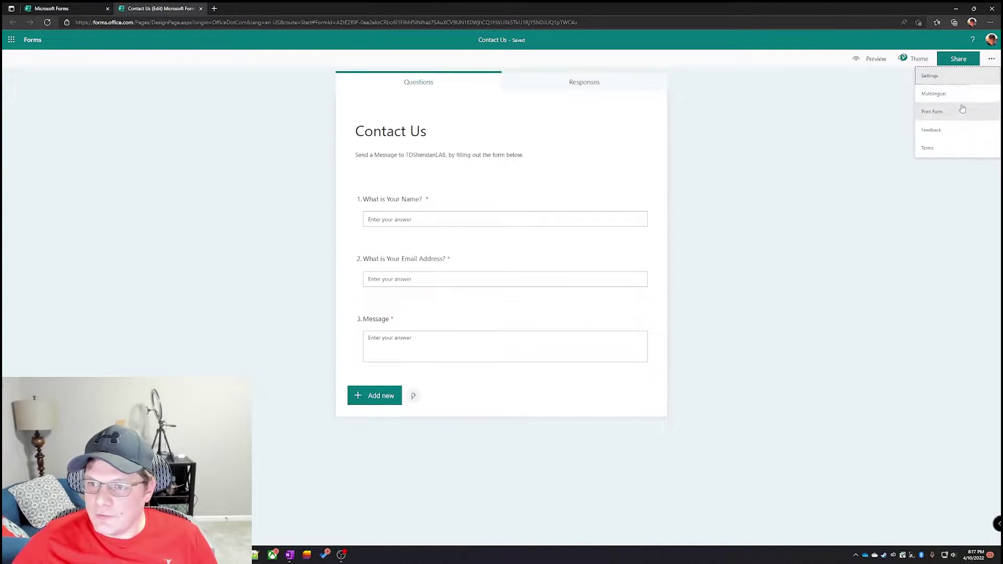
pyautogui.click(953, 77)
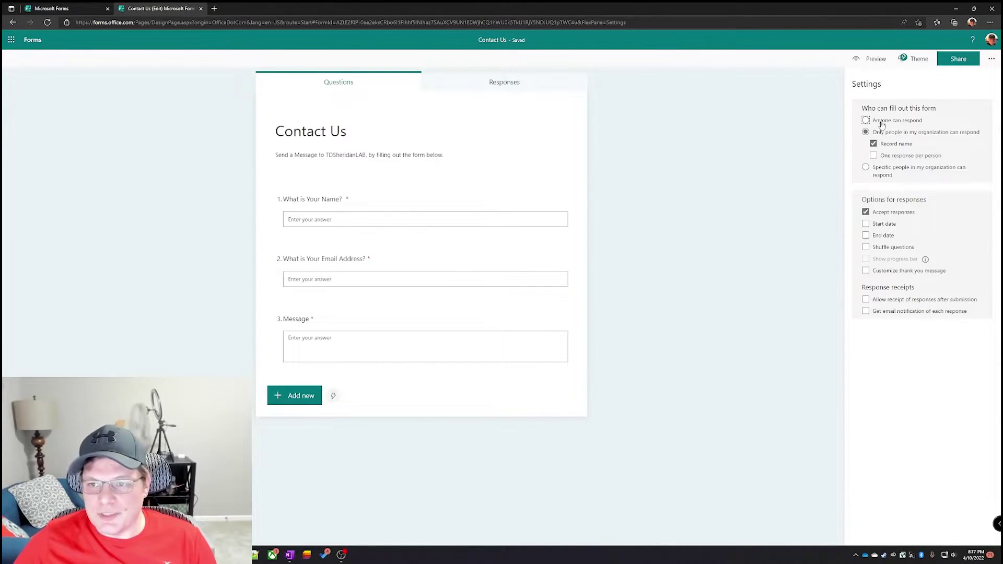
pyautogui.click(866, 121)
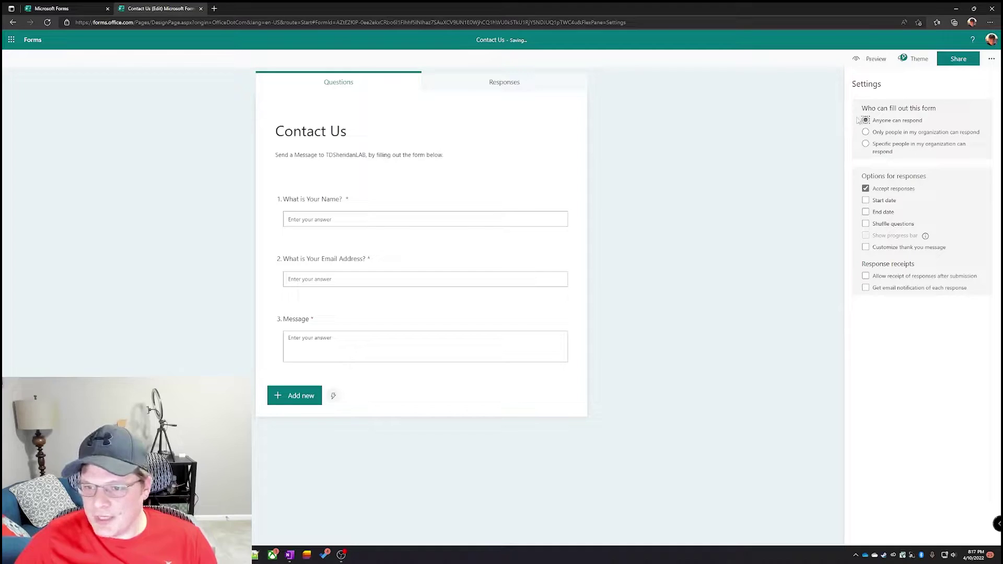
# Step: Copy the Contact Us form's response link from the Share options, then close them
pyautogui.click(958, 58)
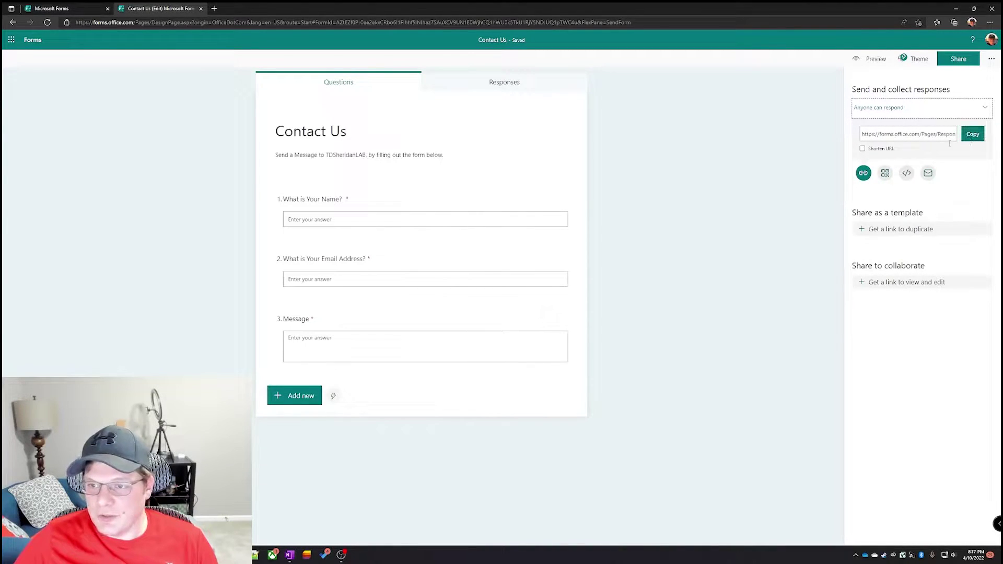
pyautogui.click(885, 174)
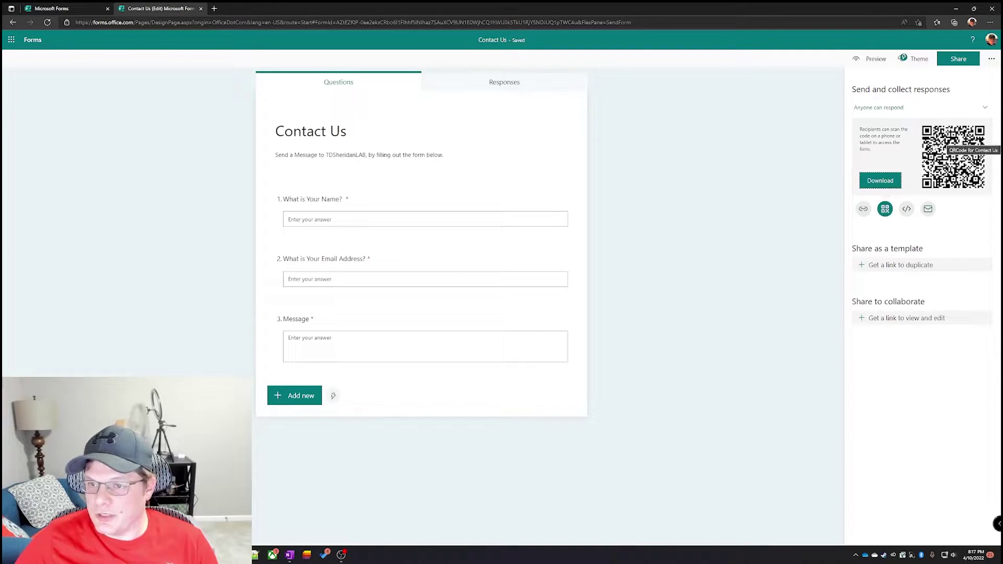
pyautogui.click(907, 210)
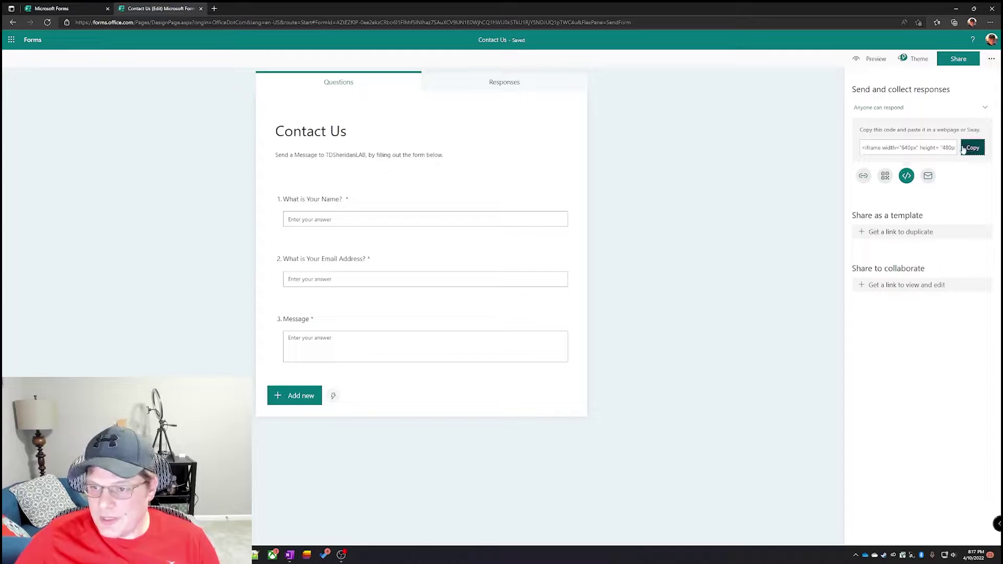
pyautogui.click(928, 176)
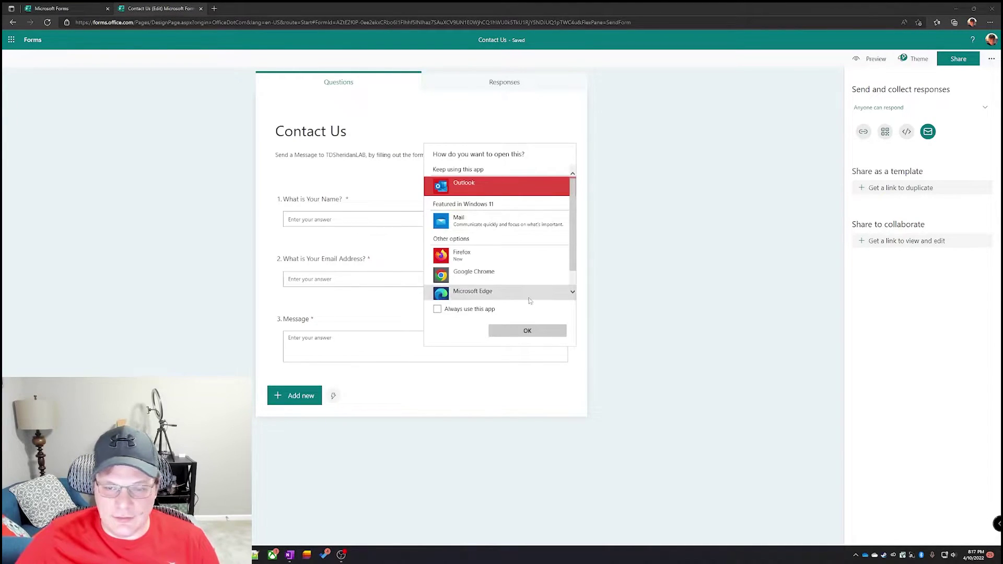
pyautogui.click(864, 133)
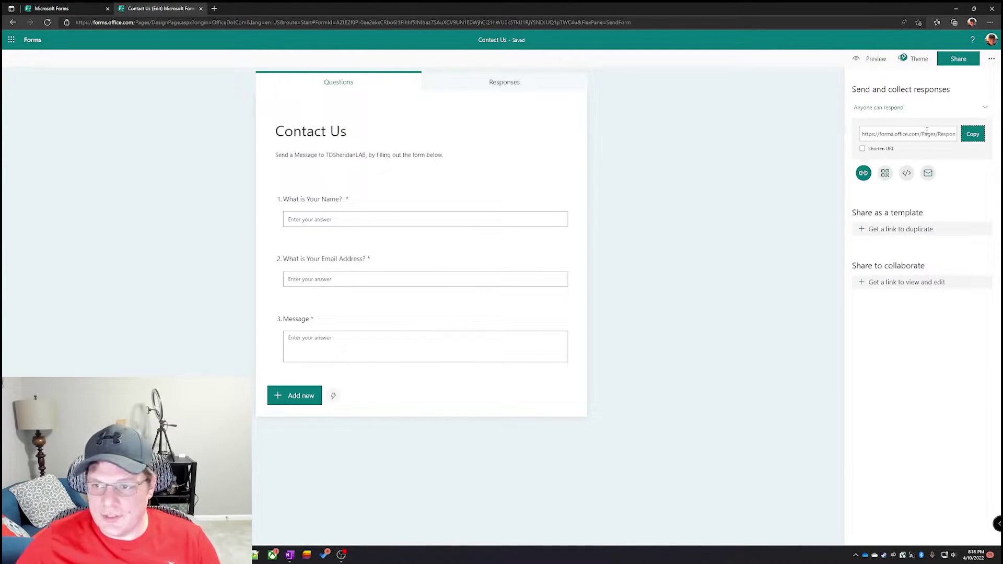
pyautogui.click(972, 133)
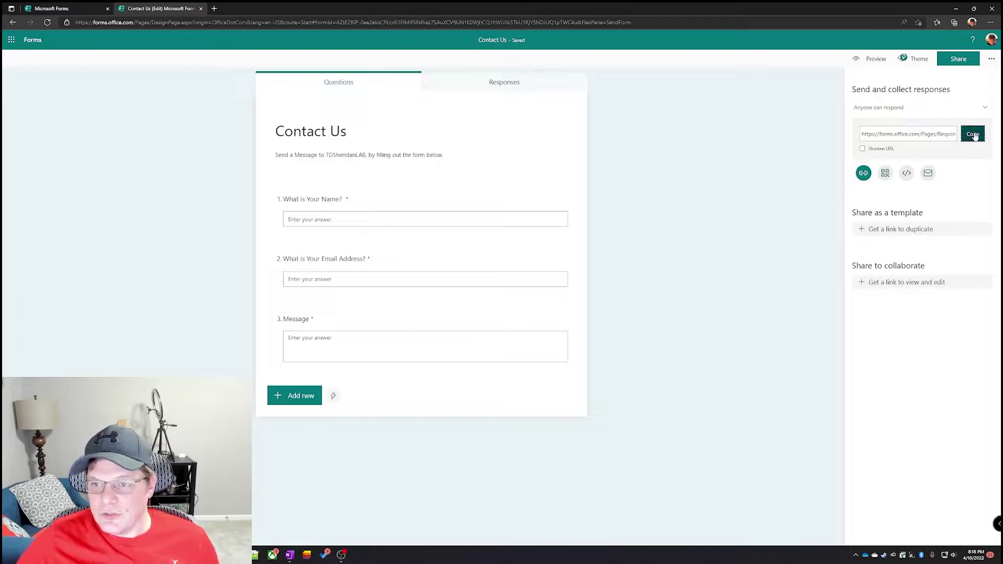
pyautogui.click(973, 134)
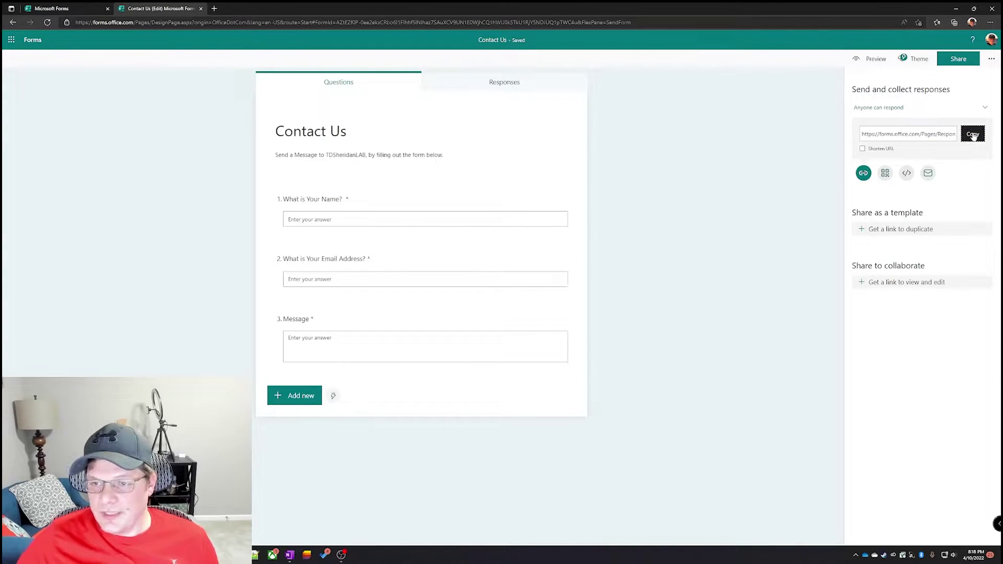
pyautogui.click(243, 270)
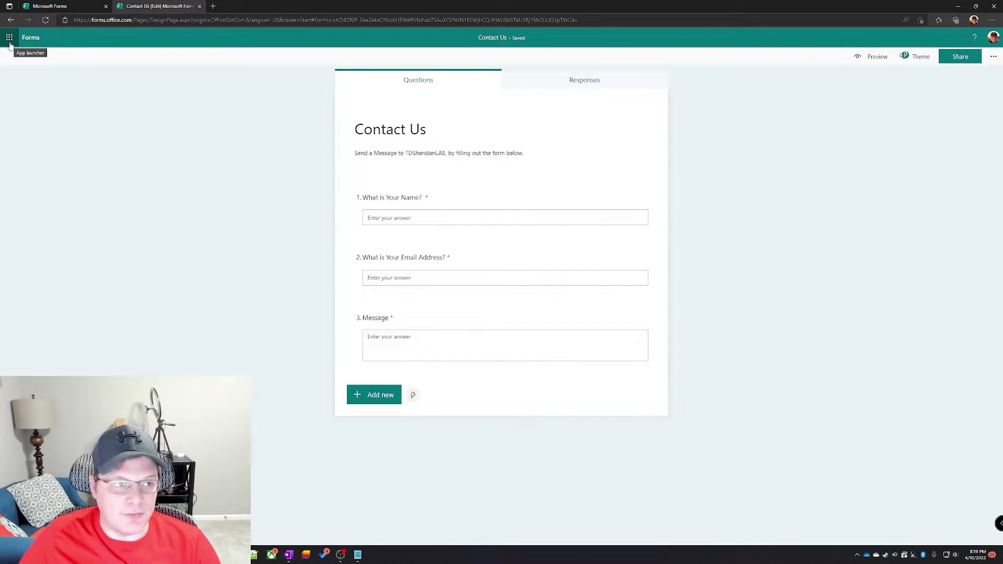
# Step: Launch Microsoft Lists in a new tab from the All apps list
pyautogui.click(9, 41)
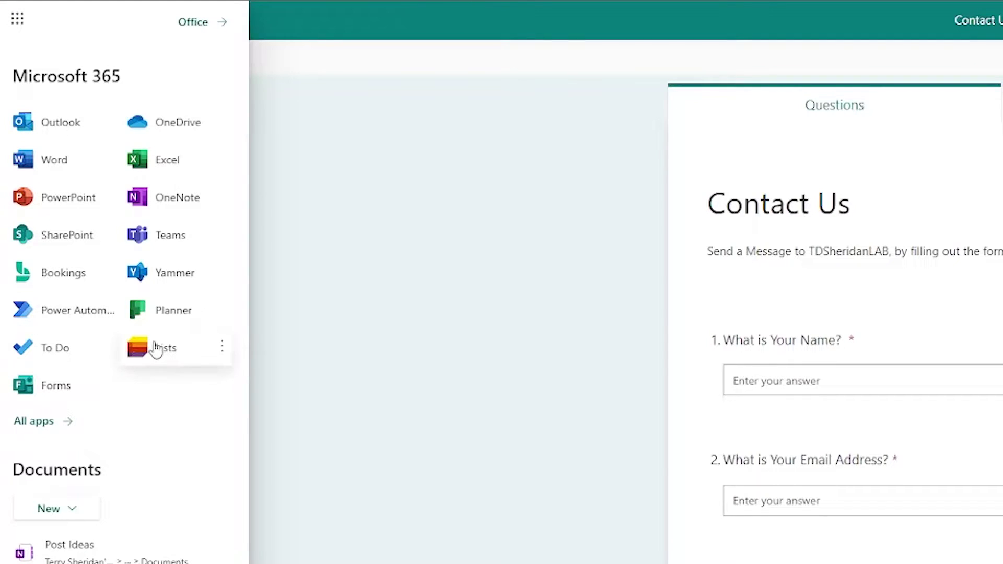
pyautogui.click(32, 421)
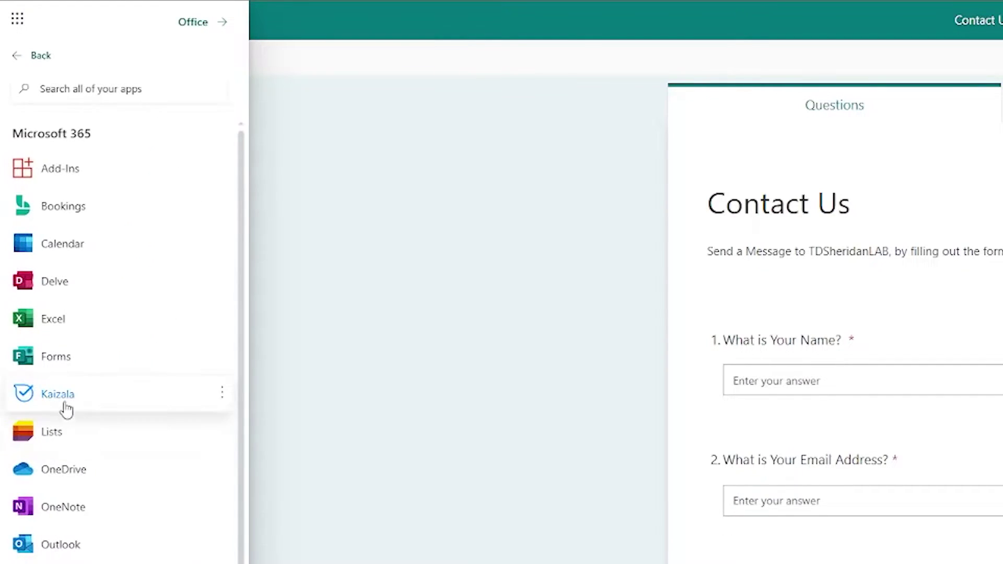
pyautogui.click(92, 432)
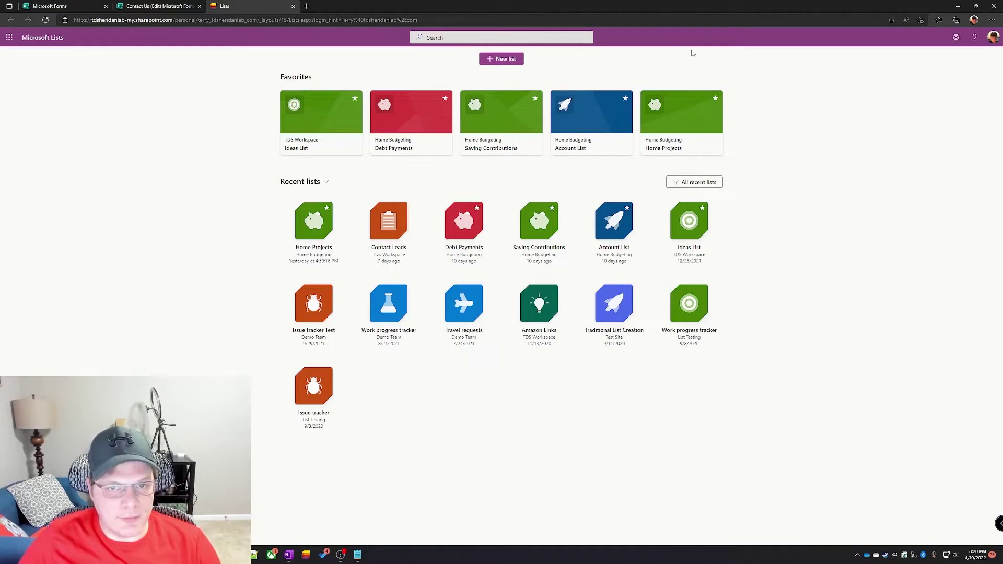
# Step: Start a blank list named 'Web Contact Us Leads' described 'Centralize storage for web site leads'
pyautogui.click(519, 60)
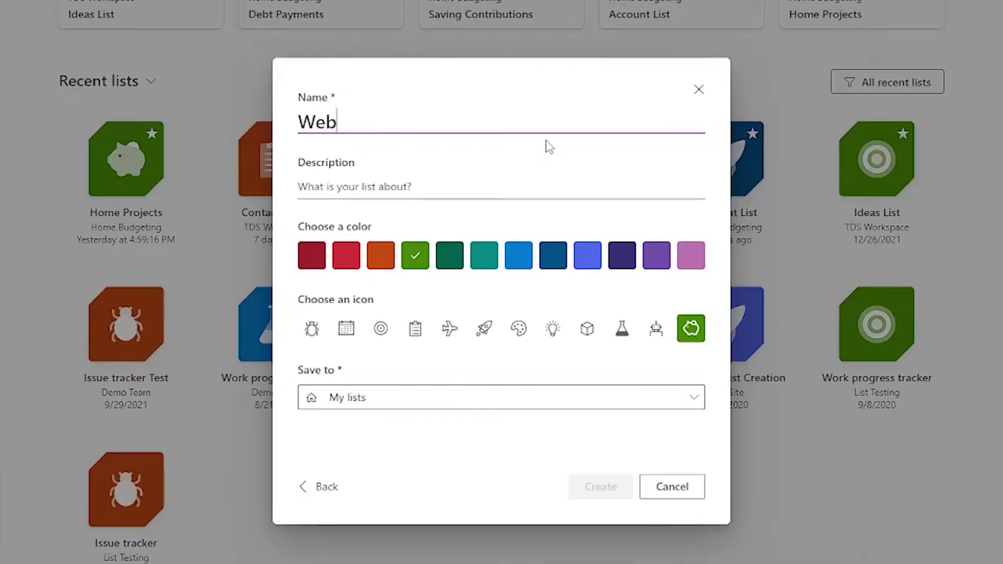
pyautogui.write('Contact Us Leads')
pyautogui.press('Tab')
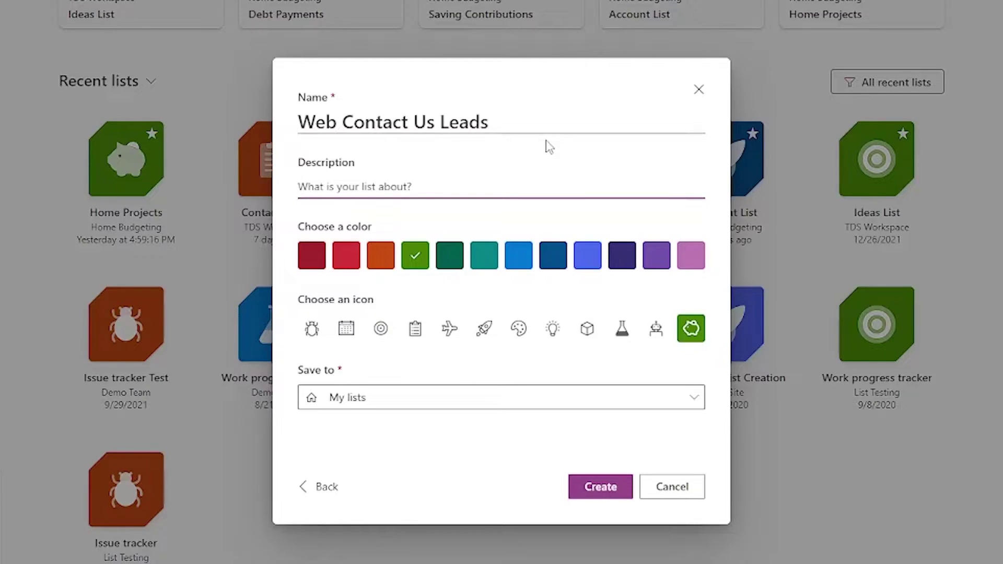
pyautogui.write('Centralize storage for web site')
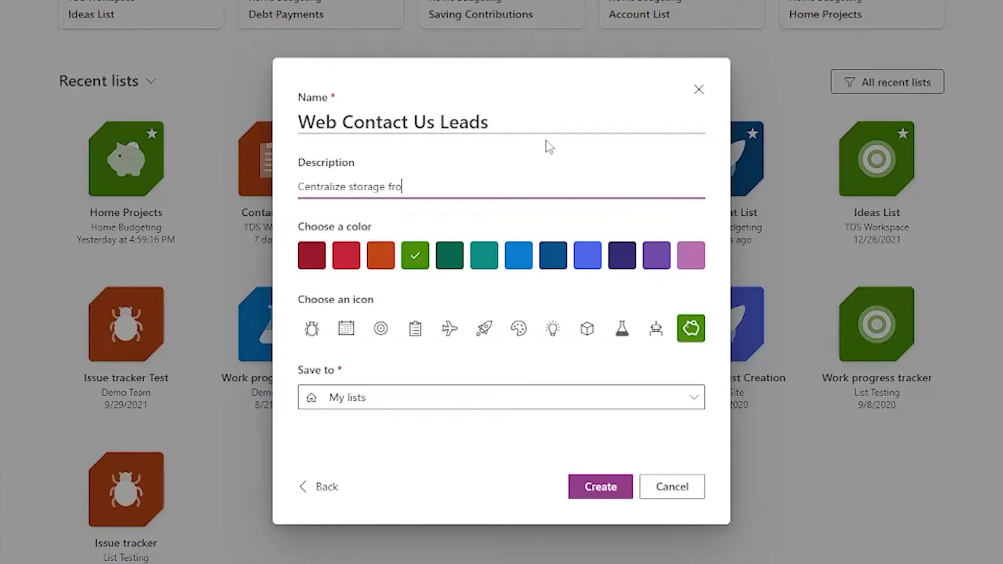
pyautogui.write(' leads')
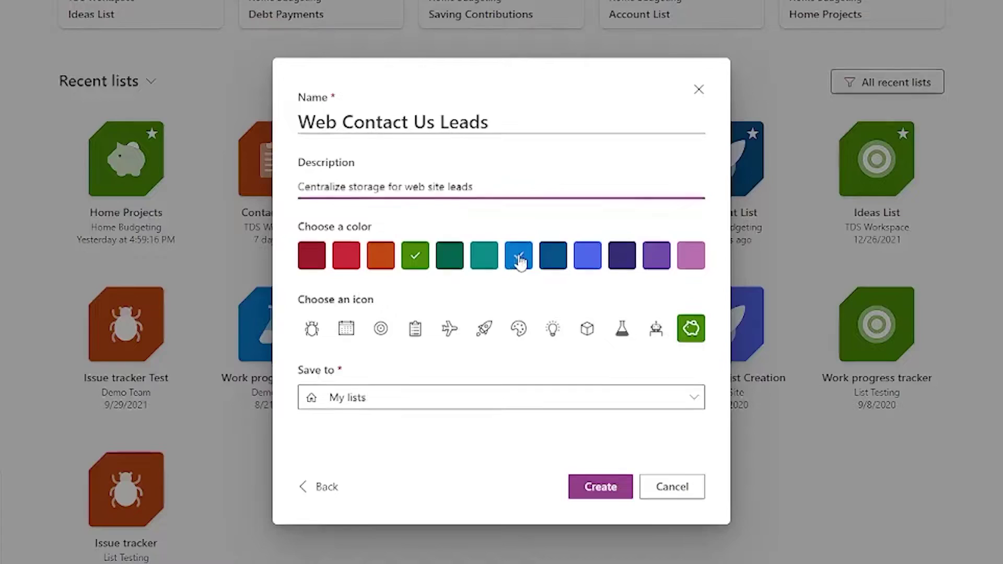
# Step: Give the list a blue colour and beaker icon, save it to Test Site, and create it
pyautogui.click(517, 257)
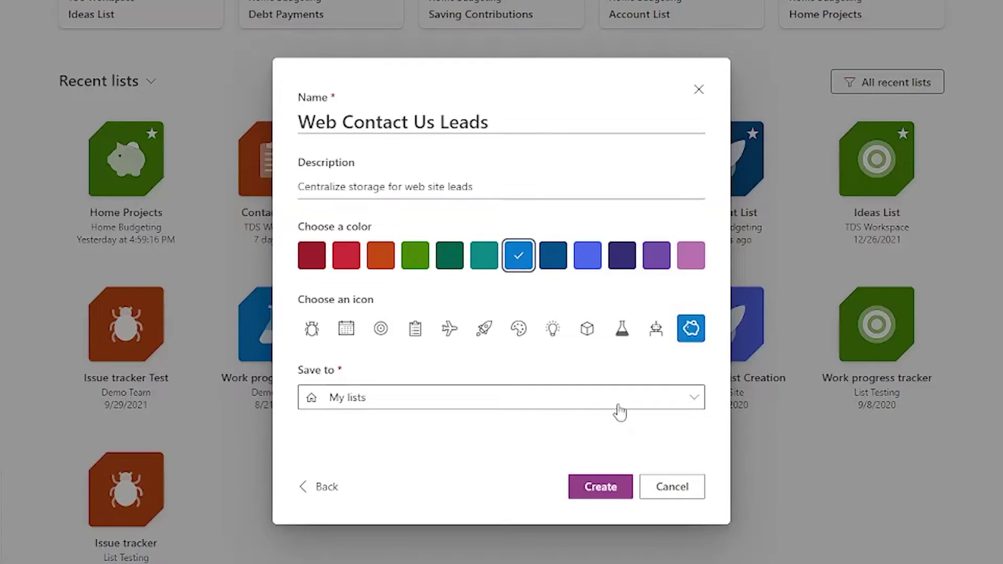
pyautogui.click(622, 329)
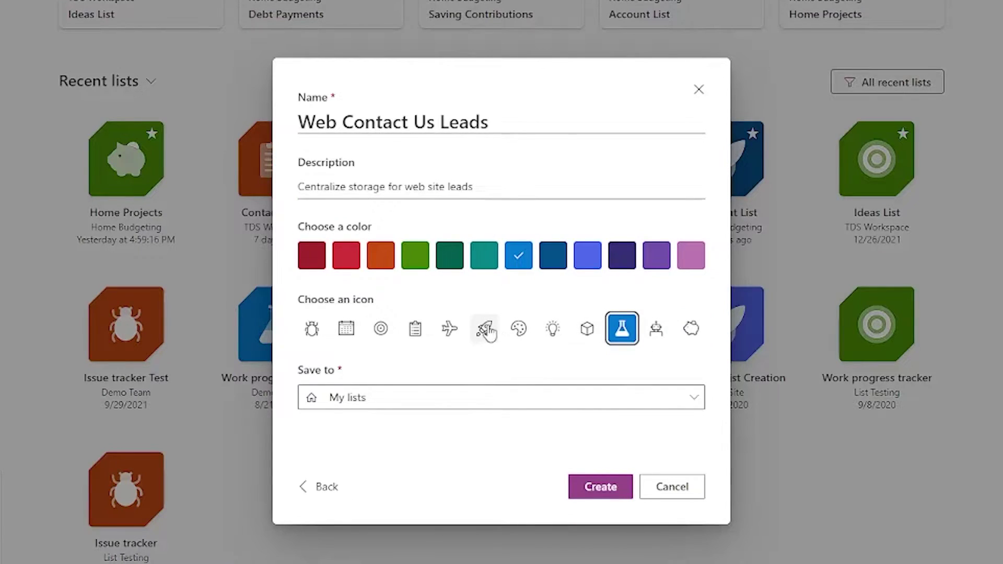
pyautogui.click(415, 408)
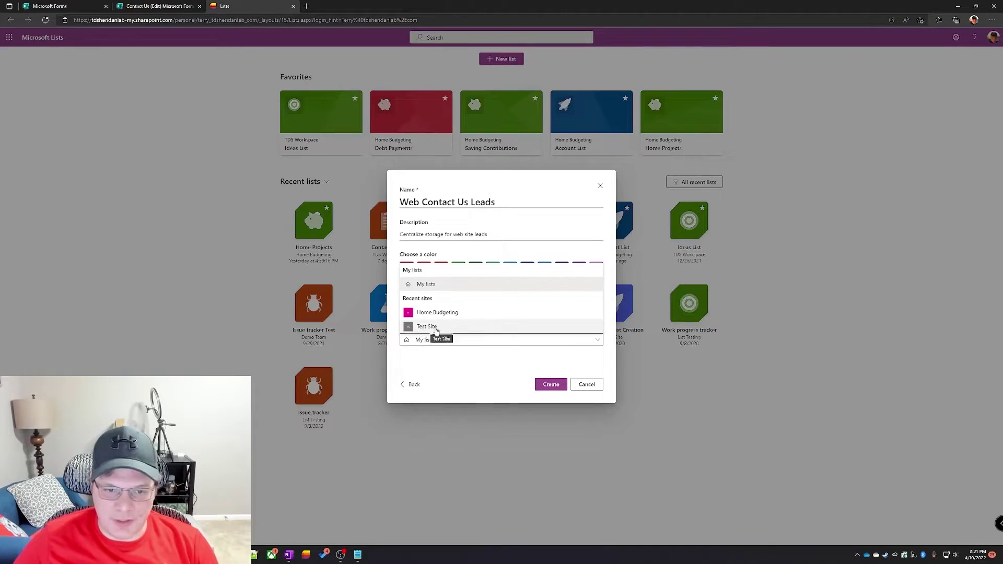
pyautogui.click(460, 327)
pyautogui.click(552, 398)
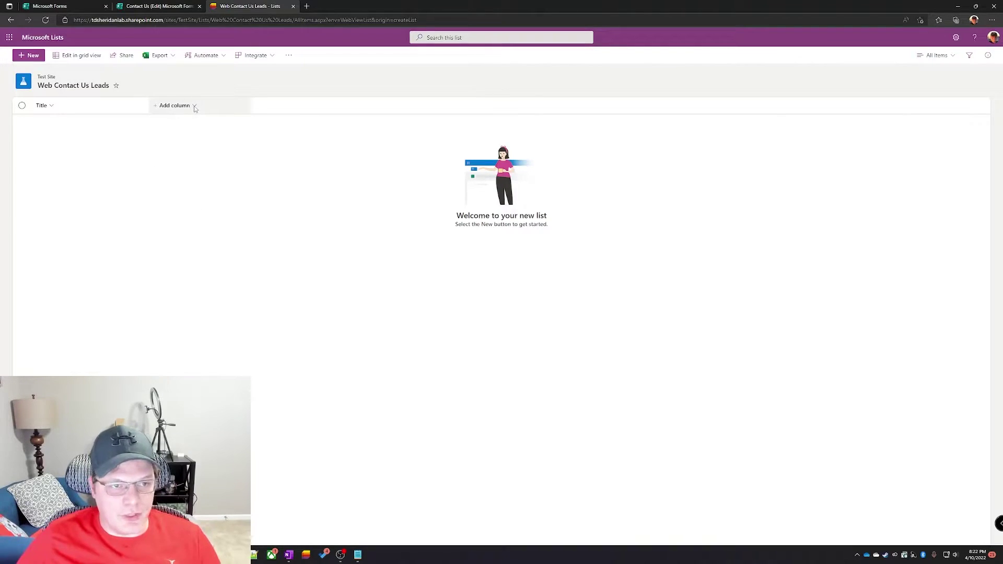
# Step: Add a single-line Name column described as the name field for the survey's name question
pyautogui.click(194, 106)
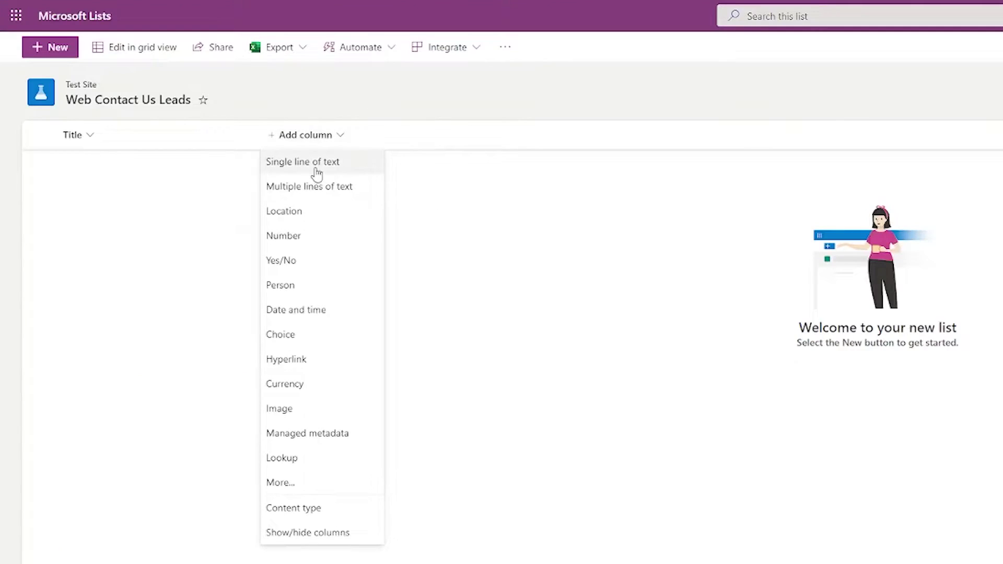
pyautogui.click(317, 174)
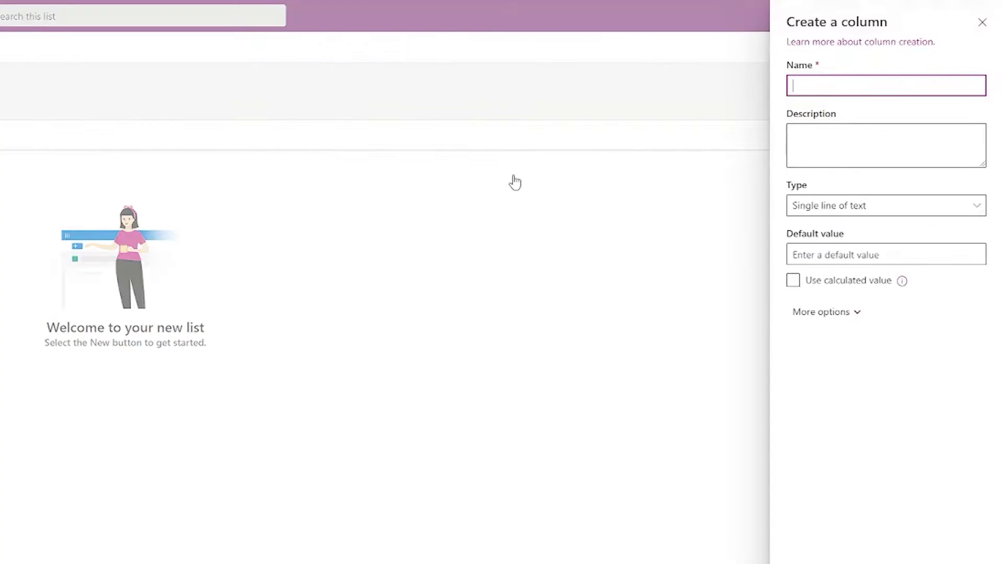
pyautogui.write('Name')
pyautogui.click(877, 149)
pyautogui.write('Name field for what is your name qu')
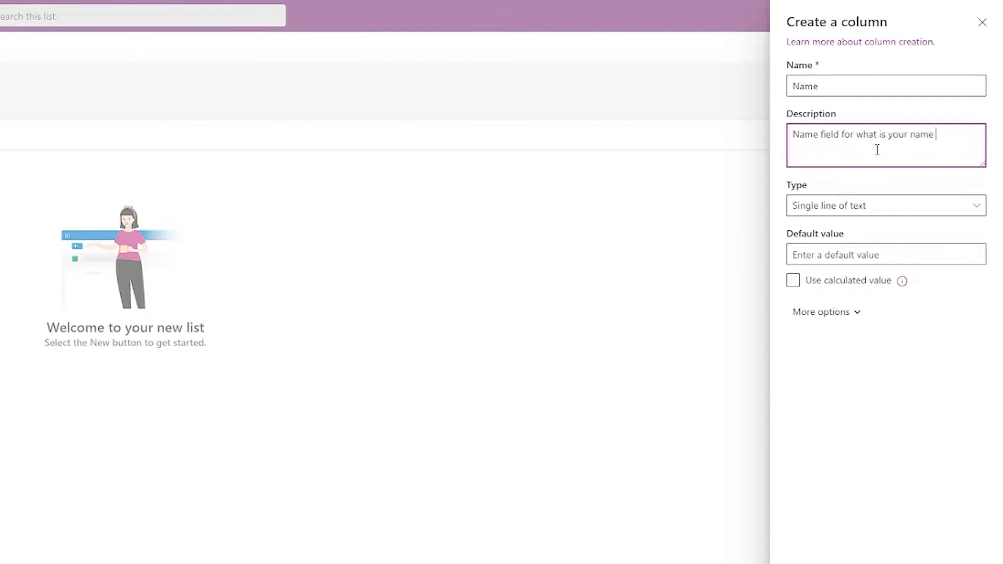
pyautogui.write('estion on survey')
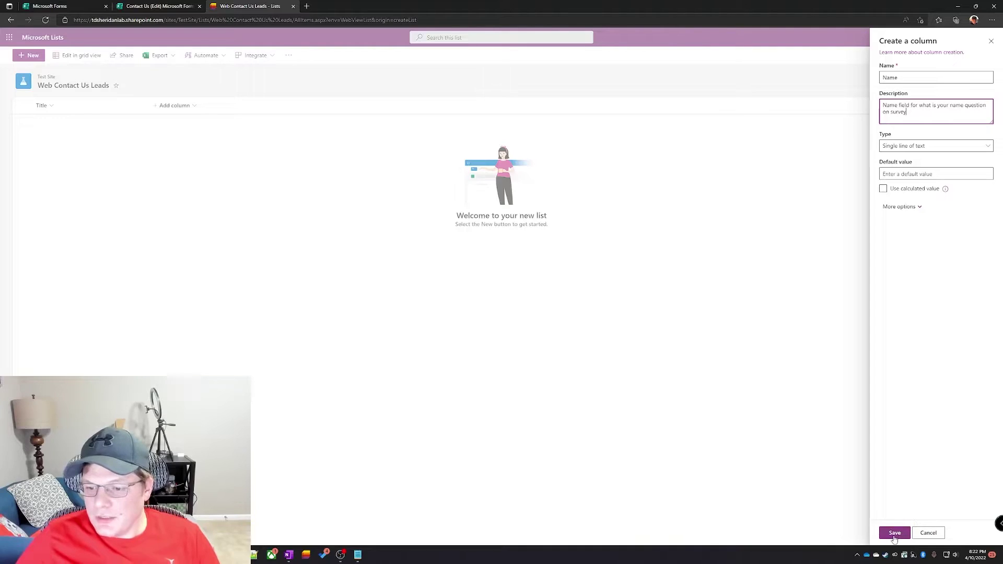
pyautogui.click(895, 535)
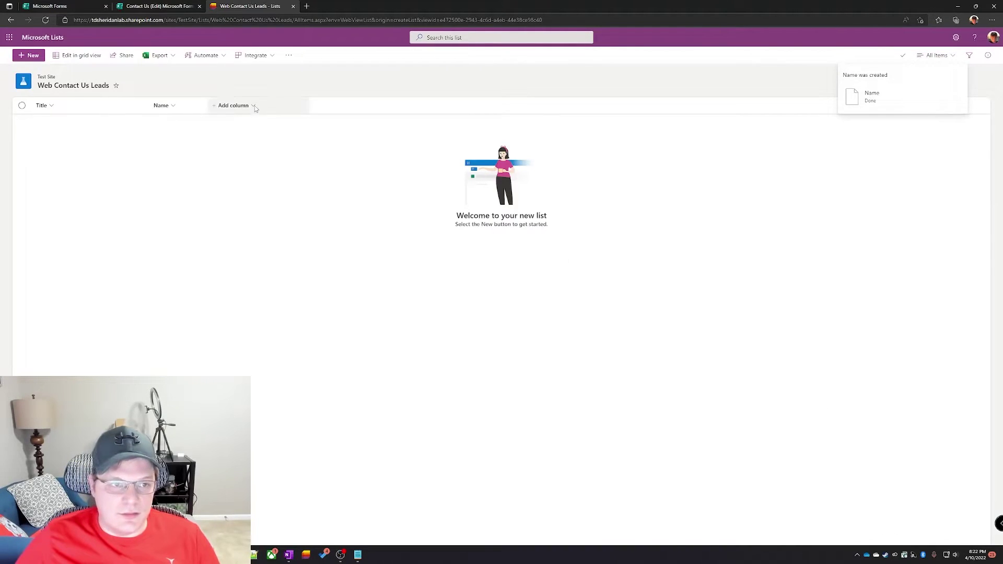
# Step: Add a single-line Email Address column and a multi-line Message column
pyautogui.click(255, 106)
pyautogui.click(434, 163)
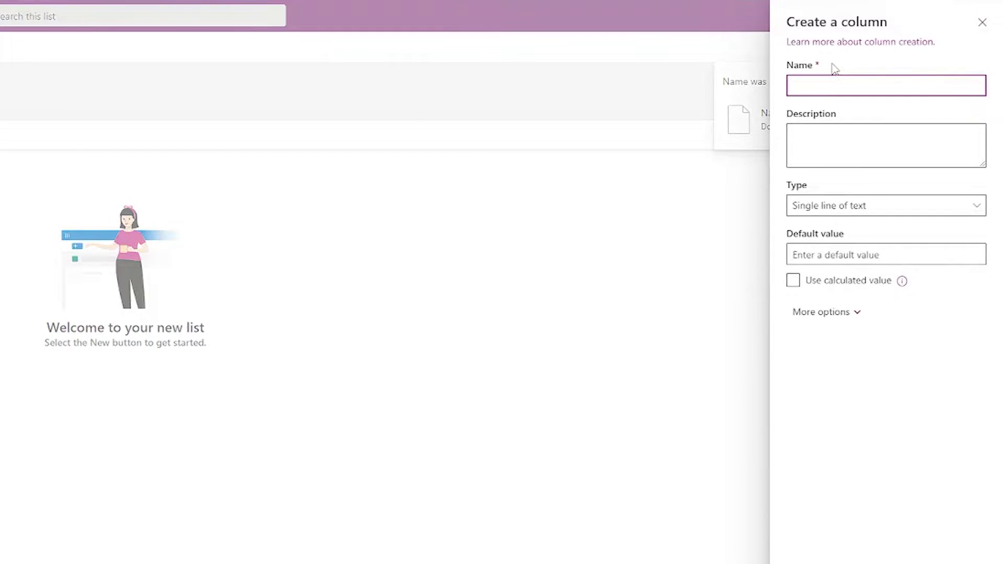
pyautogui.write('Email Address')
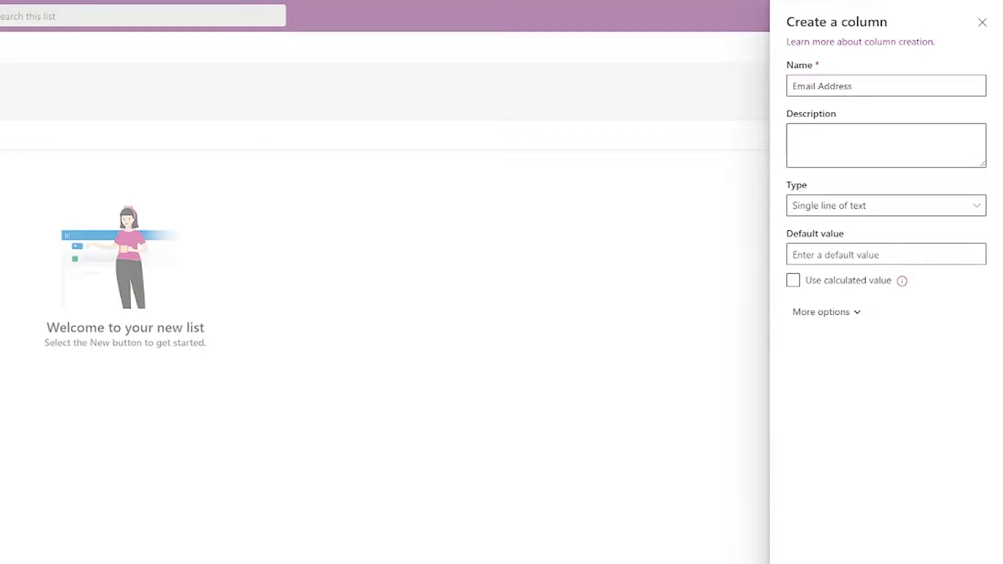
pyautogui.click(511, 135)
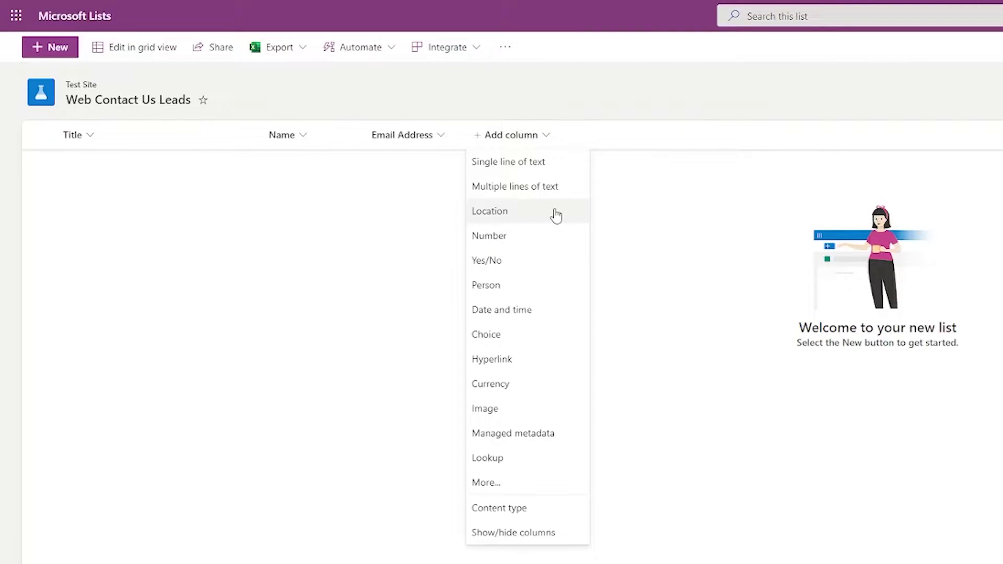
pyautogui.click(525, 194)
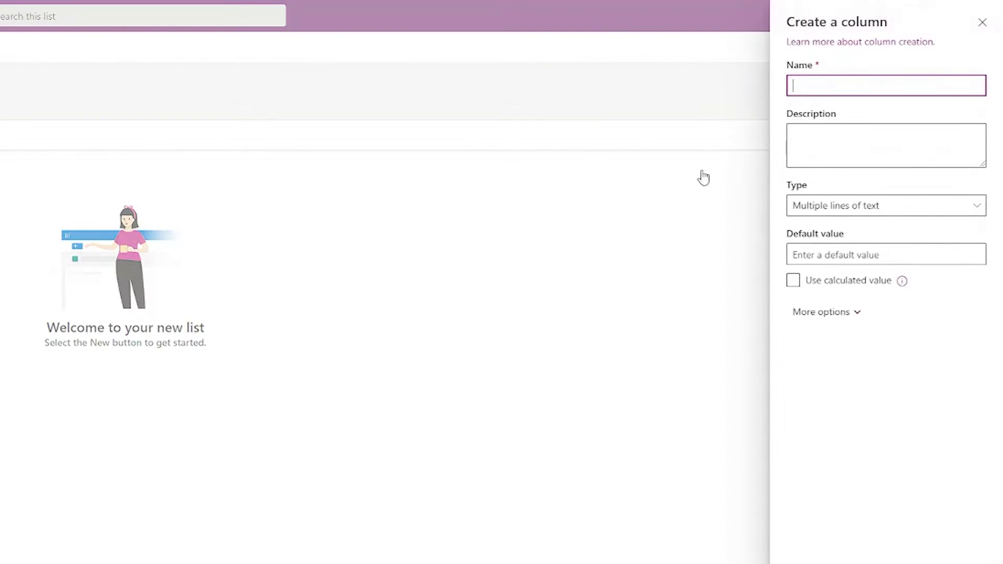
pyautogui.write('Messag')
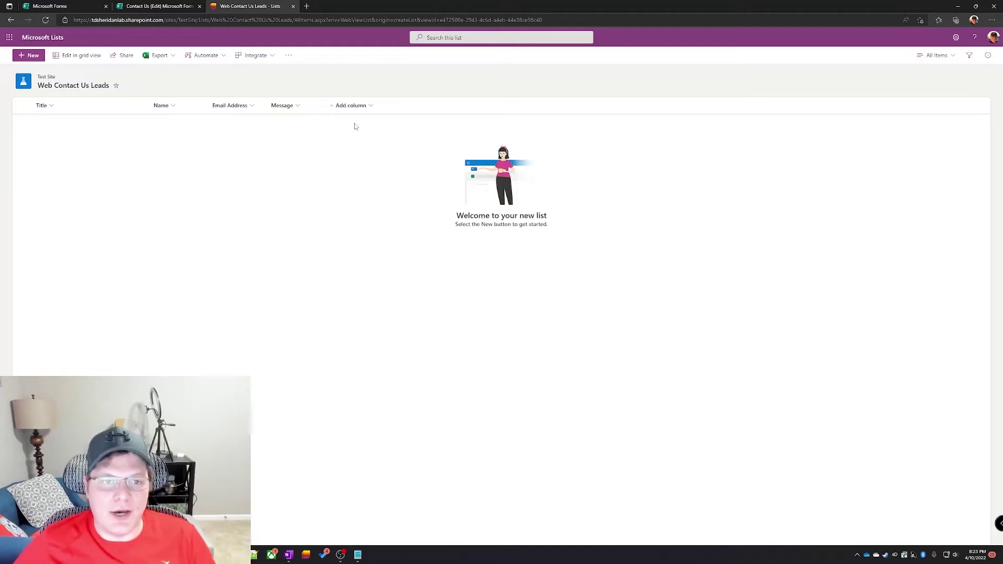
# Step: Create a Status choice column with choices New, Complete and Waiting on customer
pyautogui.click(363, 107)
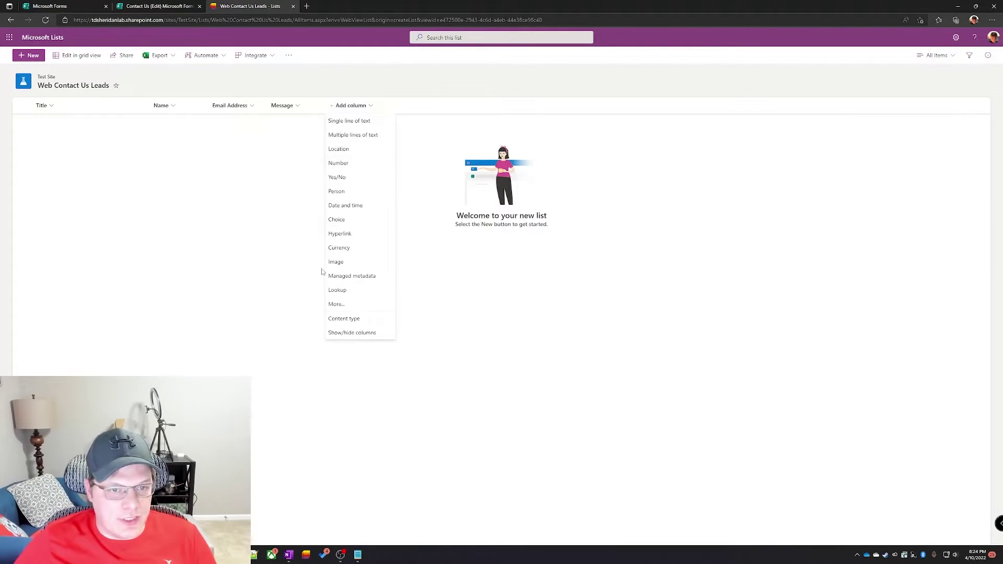
pyautogui.click(376, 220)
pyautogui.write('Status')
pyautogui.click(922, 176)
pyautogui.write('New')
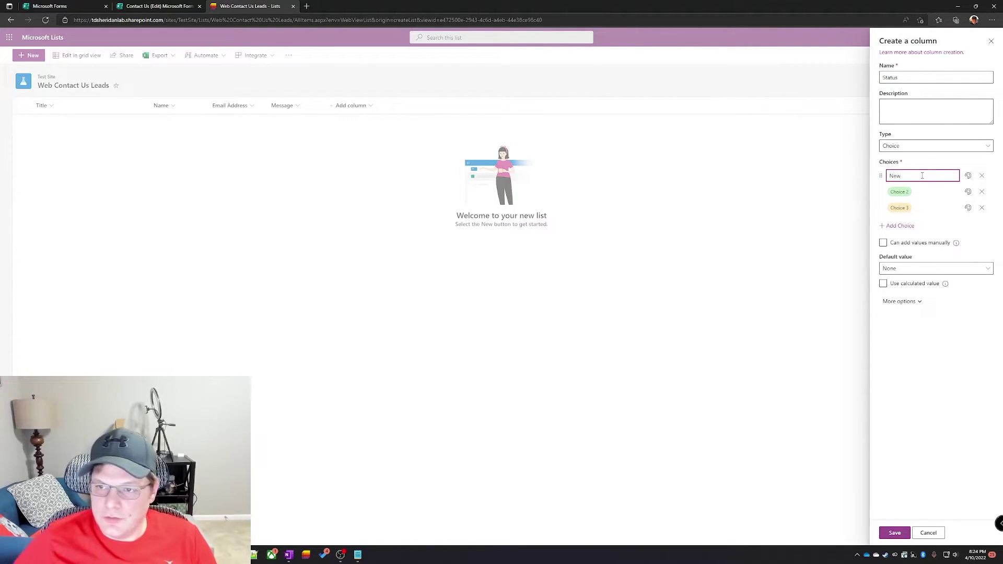
pyautogui.click(927, 193)
pyautogui.write('Complete')
pyautogui.press('Tab')
pyautogui.write('Wa')
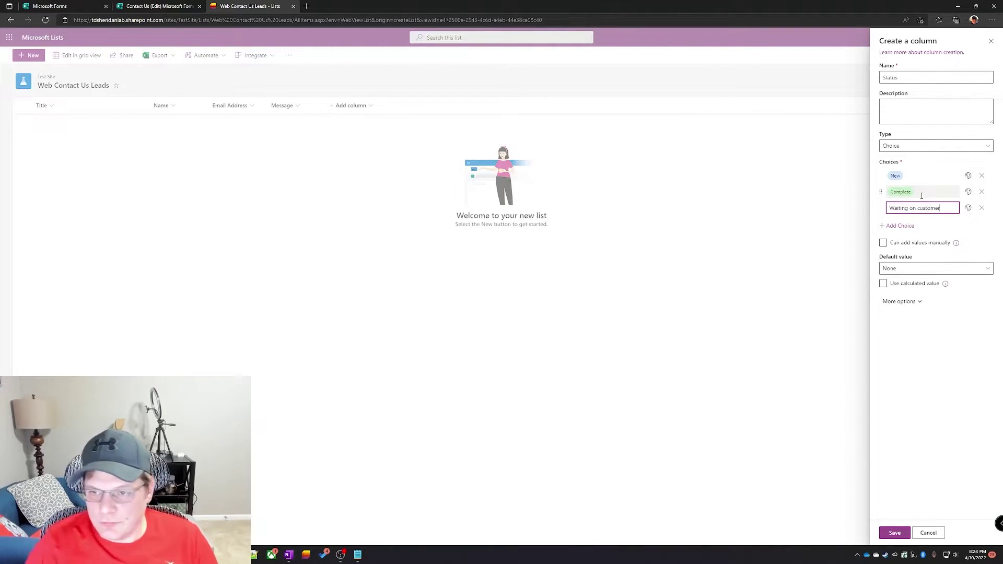
pyautogui.press('Tab')
# Step: Make New the default Status value and save the column
pyautogui.click(907, 270)
pyautogui.click(900, 293)
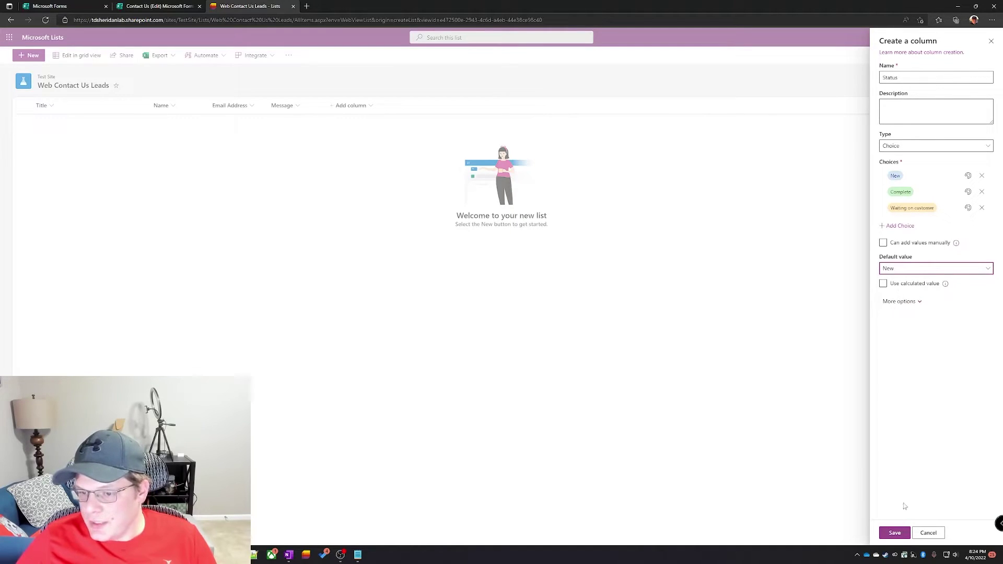
pyautogui.click(896, 533)
pyautogui.click(409, 105)
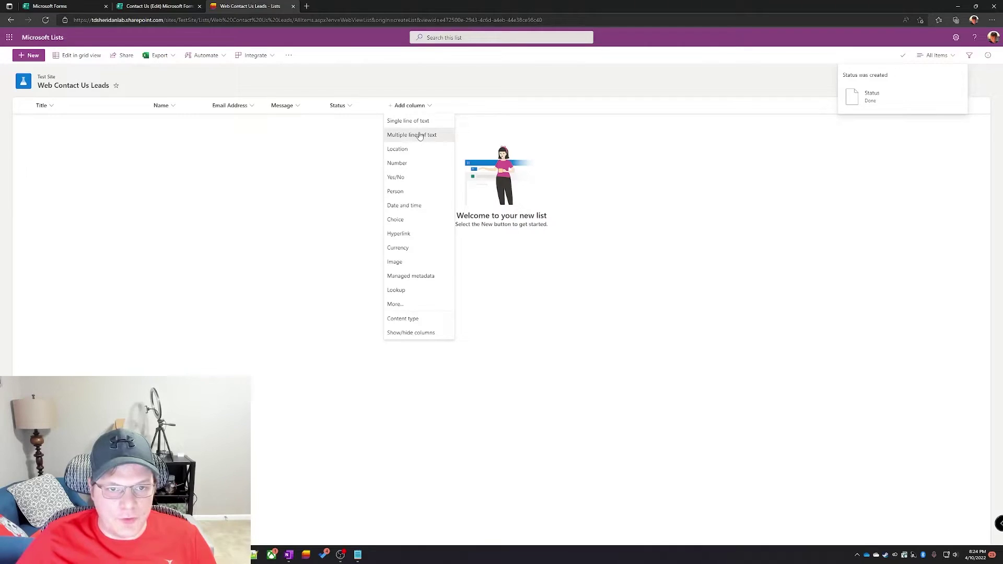
# Step: Save a multi-line Notes column with 'Append changes to existing text' set to Yes
pyautogui.click(420, 136)
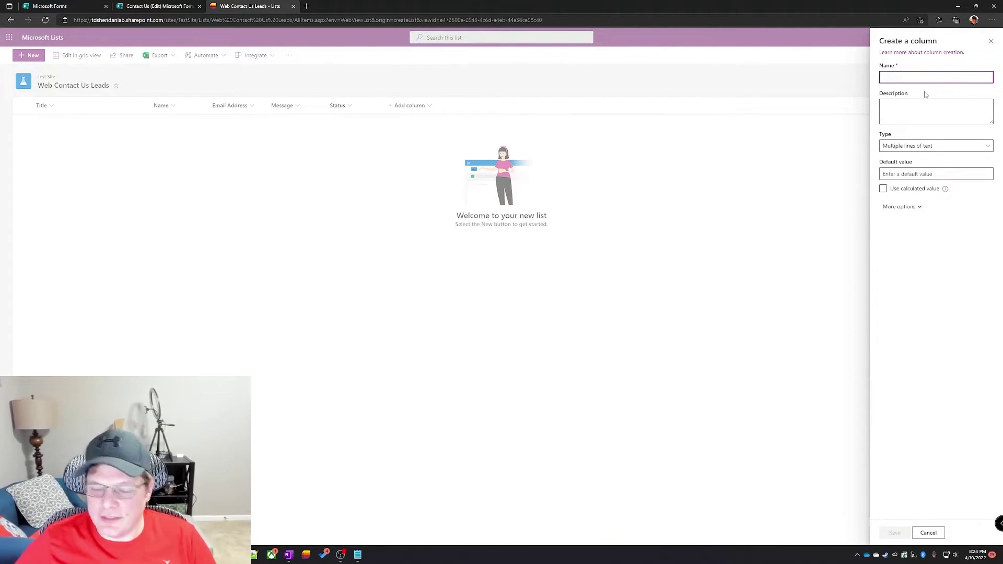
pyautogui.write('Notes')
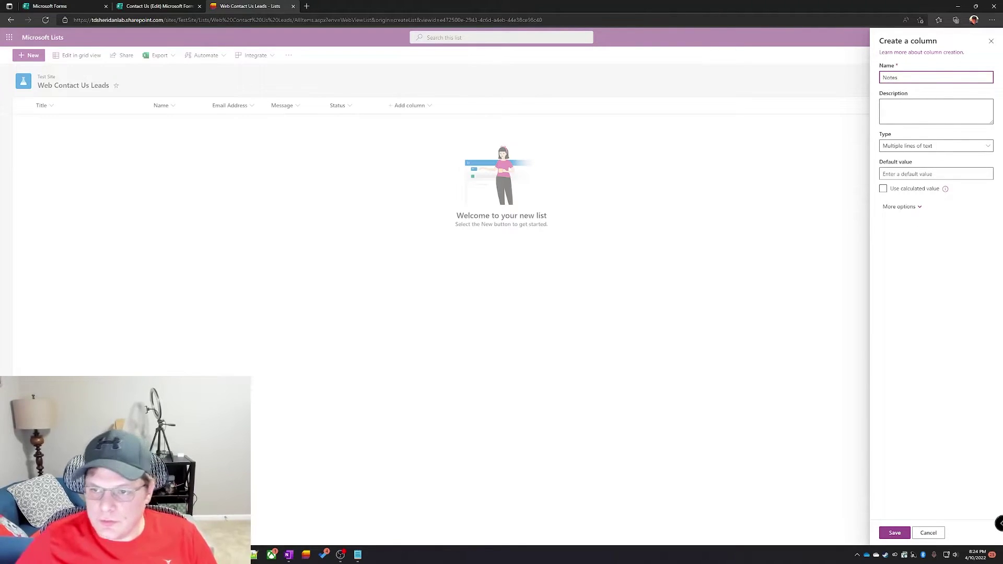
pyautogui.click(910, 209)
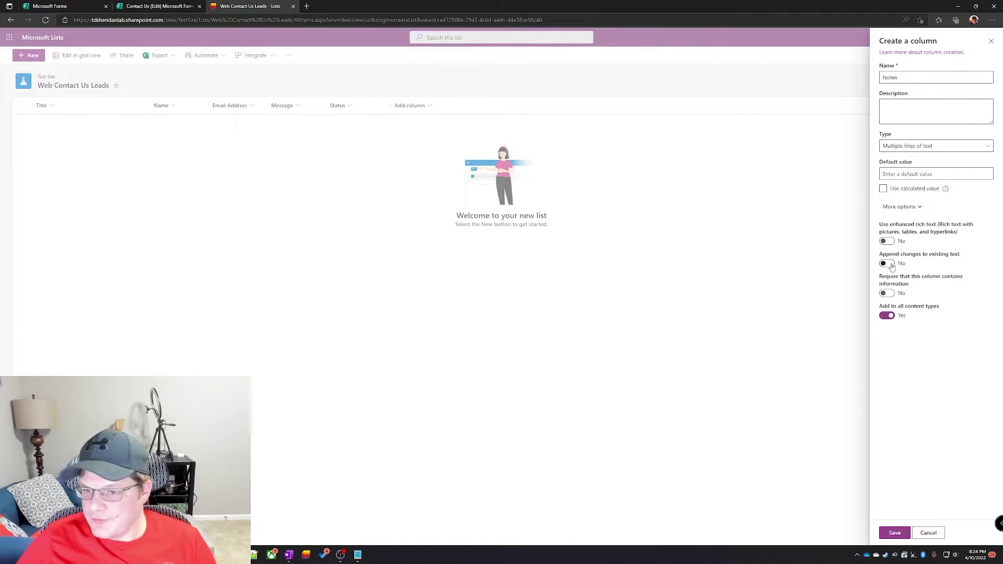
pyautogui.click(891, 264)
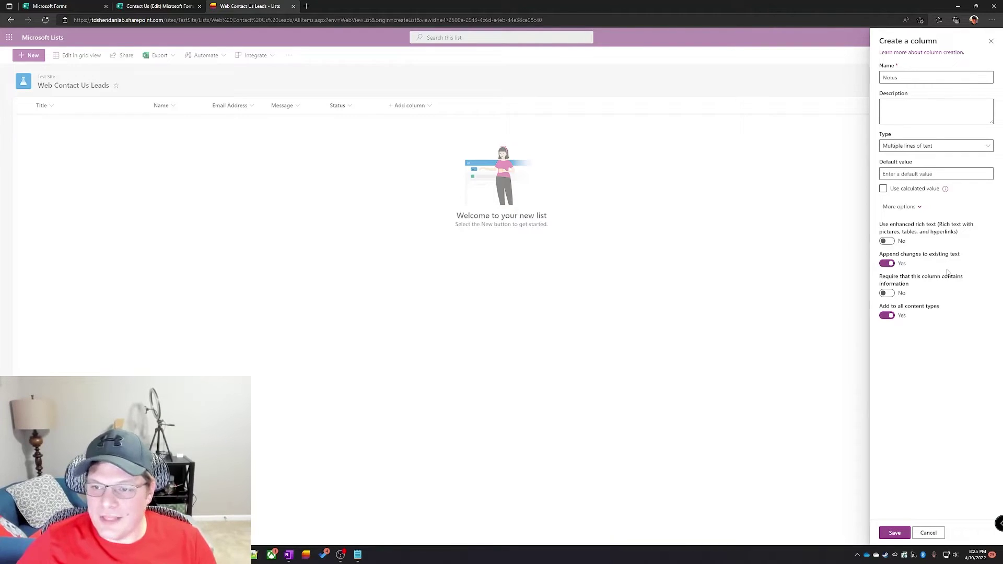
pyautogui.click(895, 532)
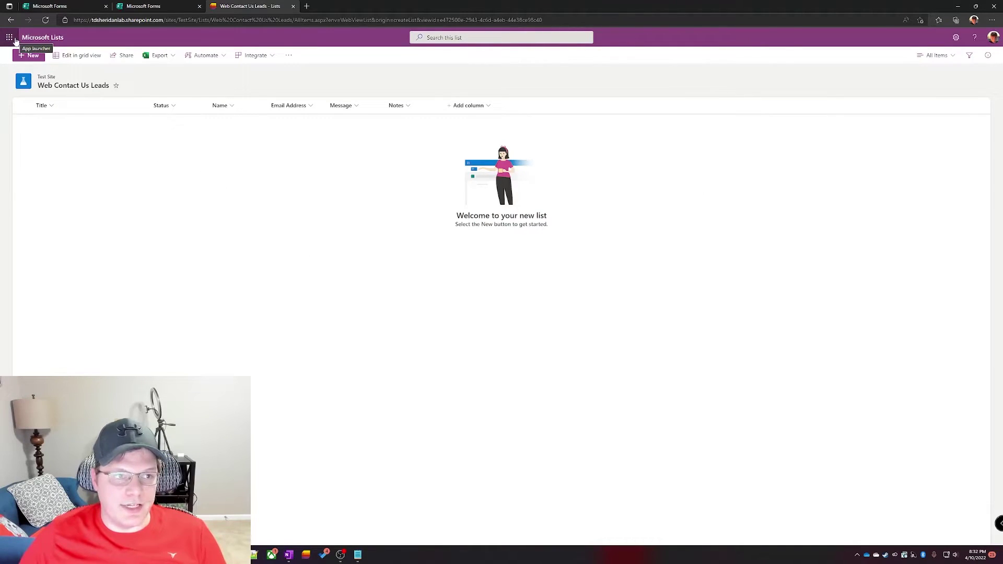
# Step: Launch Power Automate from the Microsoft 365 app launcher and go to its Create page
pyautogui.click(11, 39)
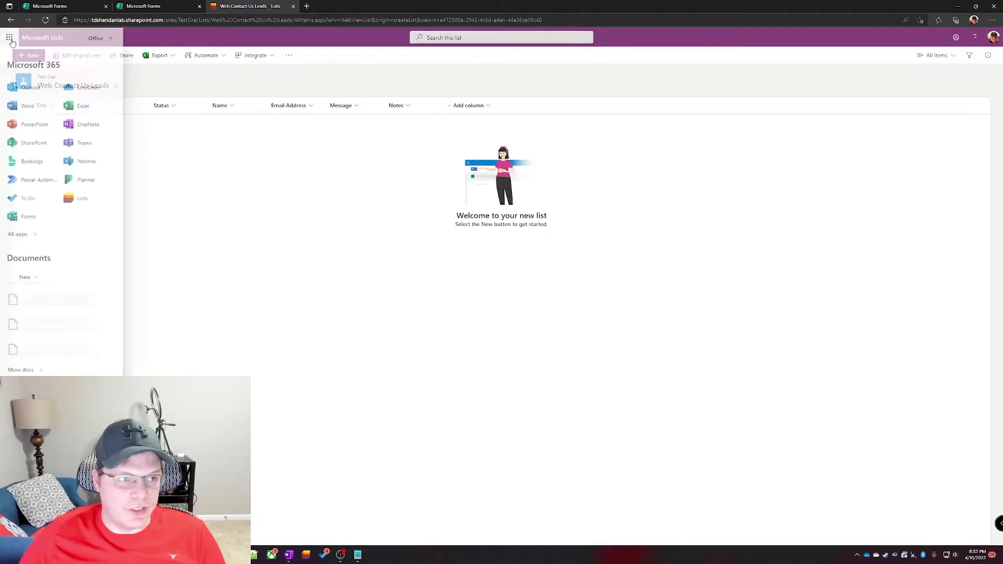
pyautogui.click(34, 182)
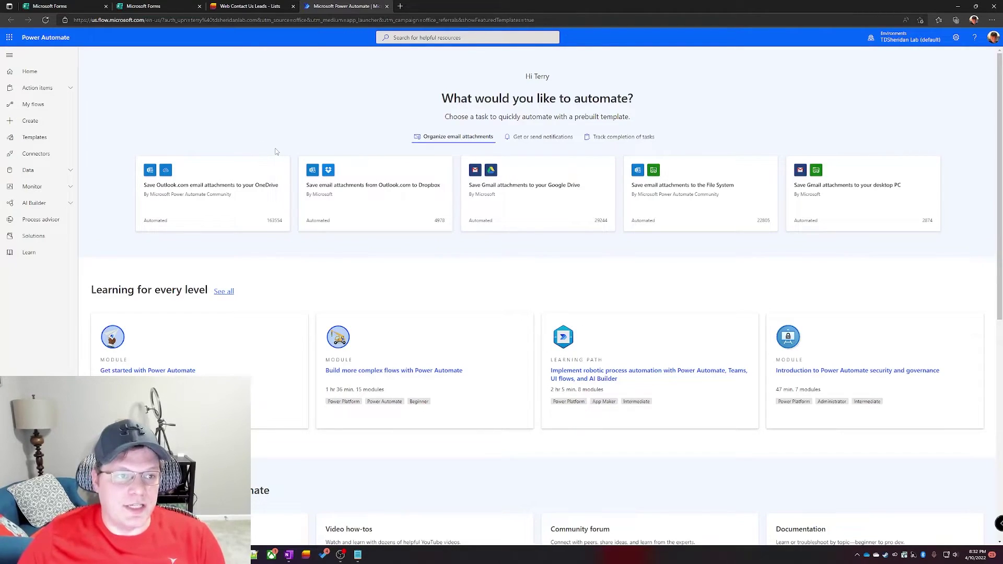
pyautogui.click(44, 123)
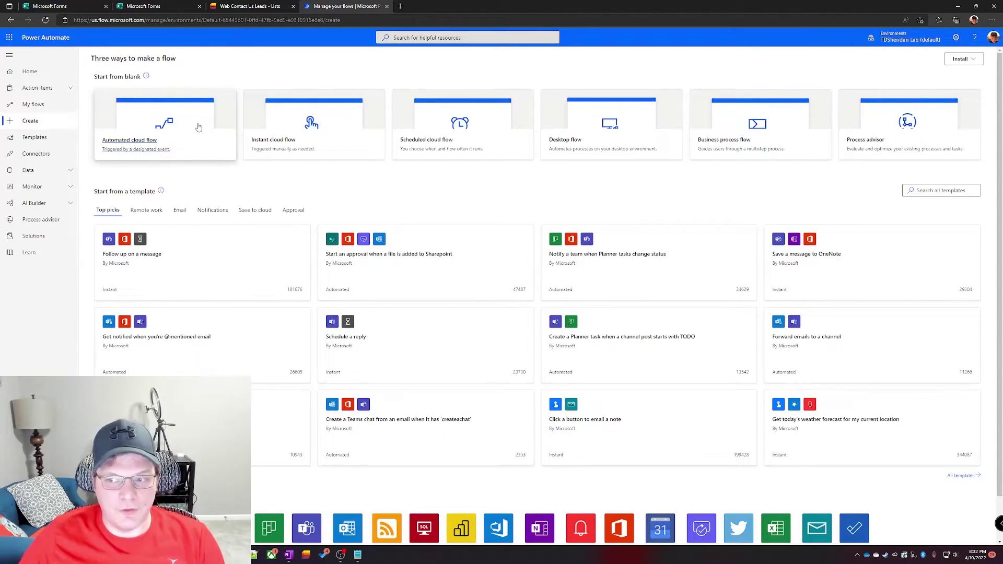
# Step: Create automated flow 'Process Forms for Contacts Us form' triggered when a new Forms response is submitted
pyautogui.click(198, 127)
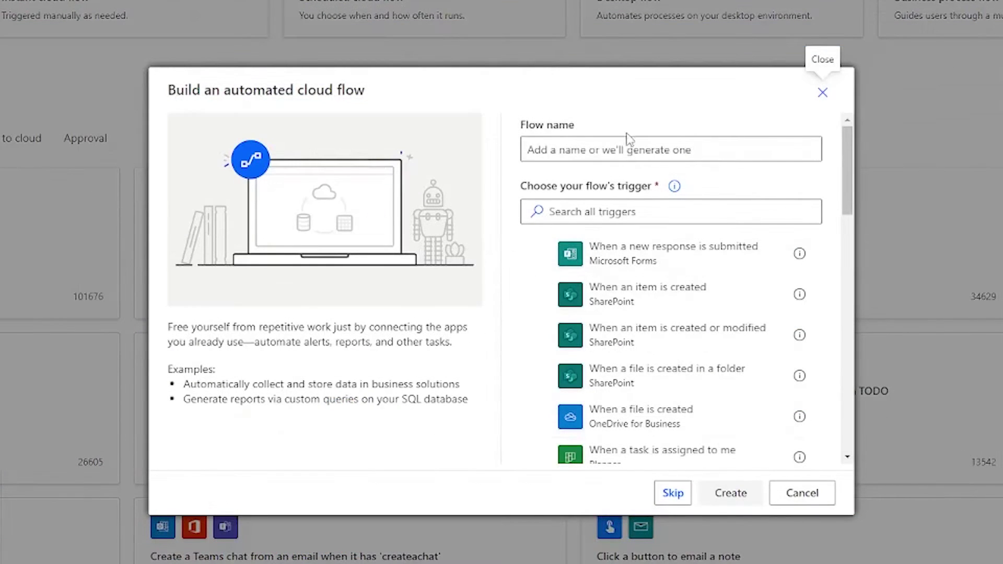
pyautogui.click(565, 214)
pyautogui.write('Process Forms for Centacts Us form')
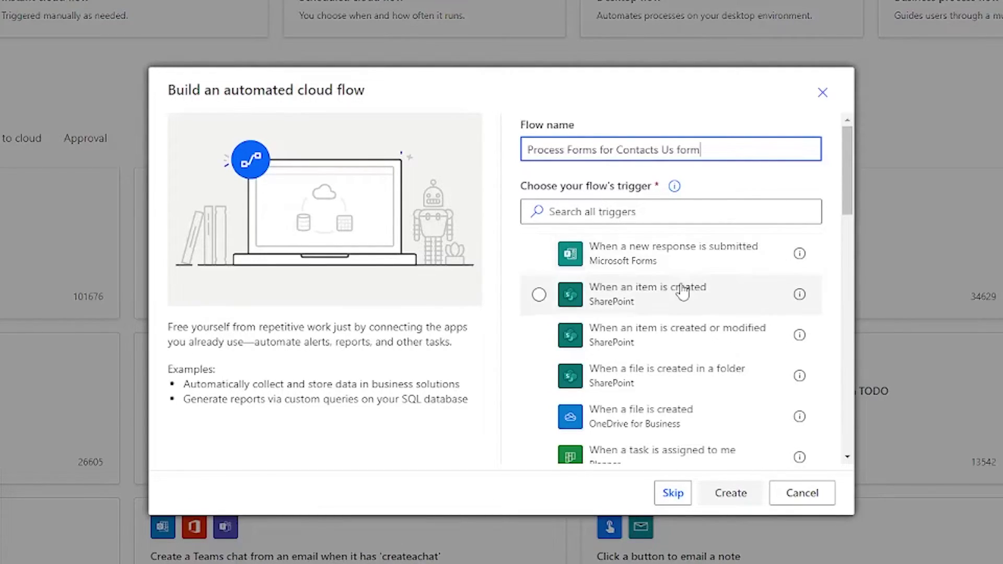
pyautogui.click(538, 213)
pyautogui.write('when a new ')
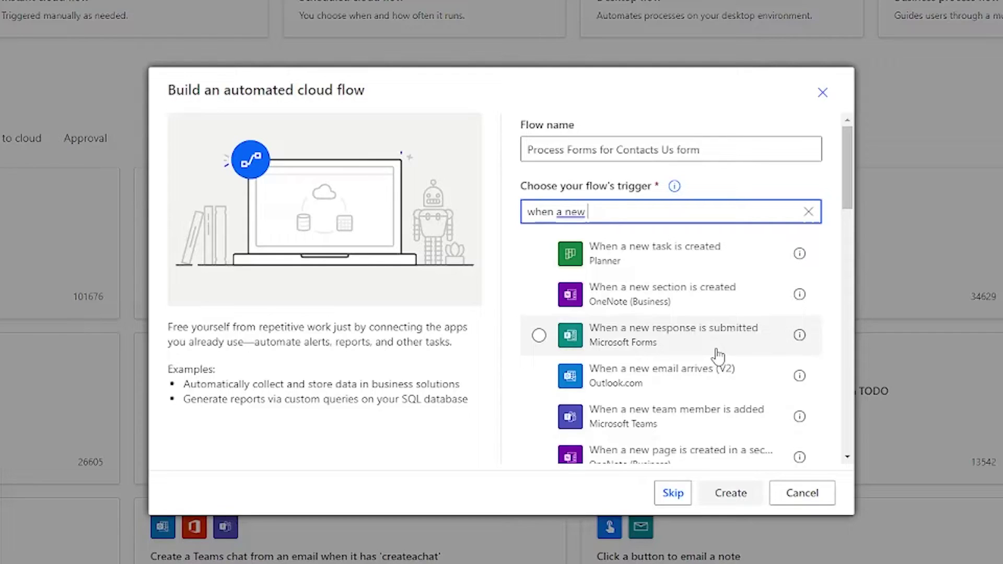
pyautogui.write('respon')
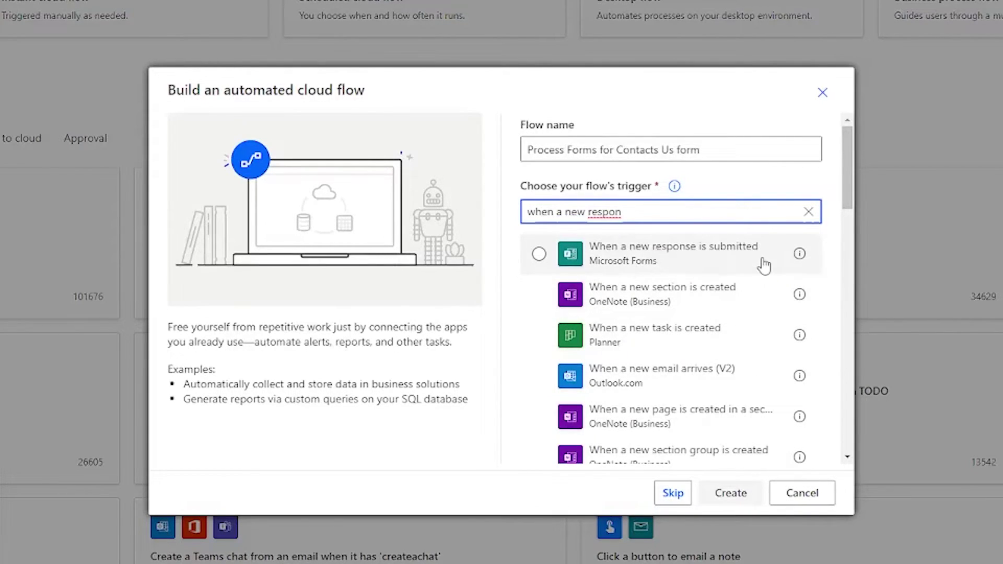
pyautogui.click(663, 255)
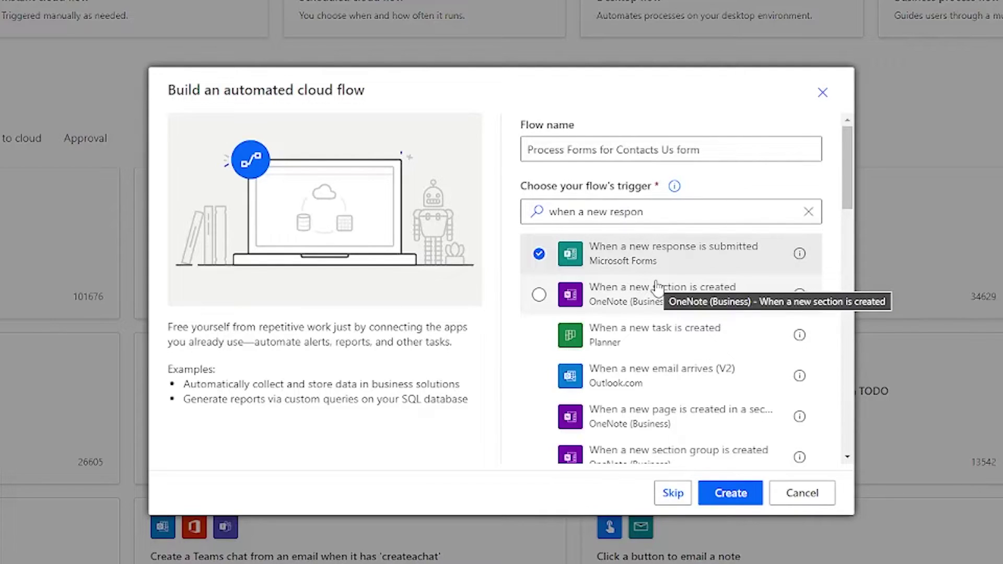
pyautogui.click(749, 494)
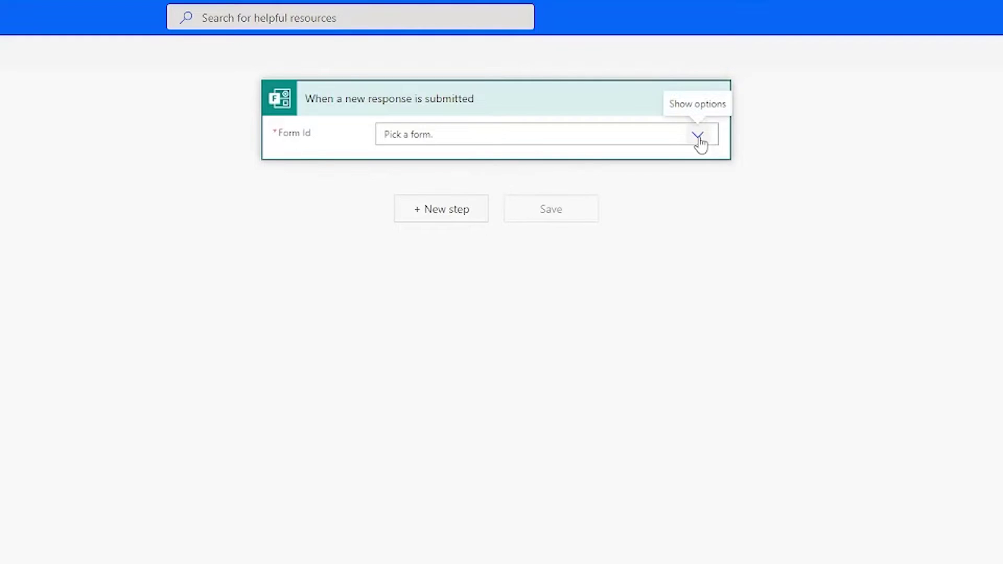
# Step: Set the trigger's form to Contact Us and add a Get response details action
pyautogui.click(699, 139)
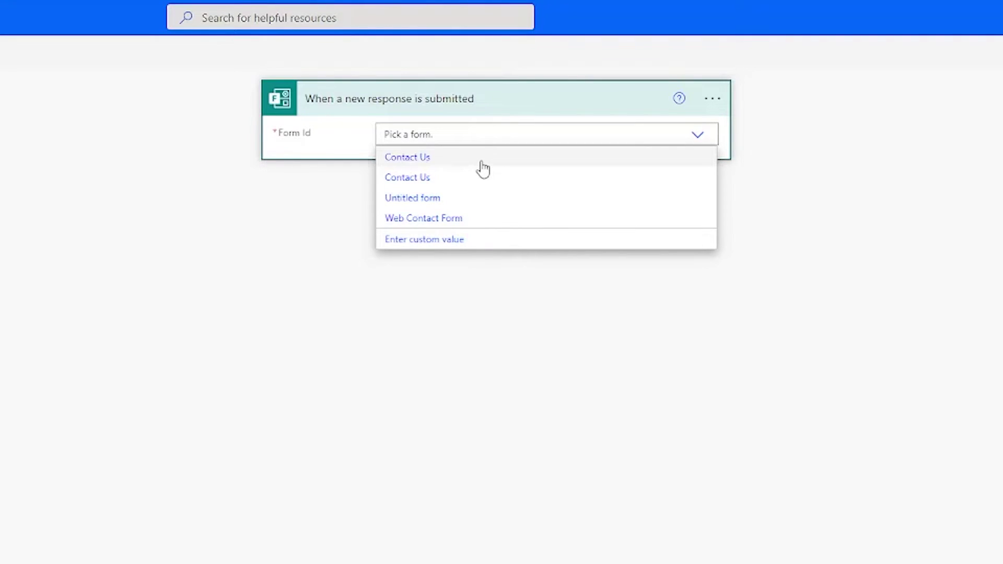
pyautogui.click(448, 163)
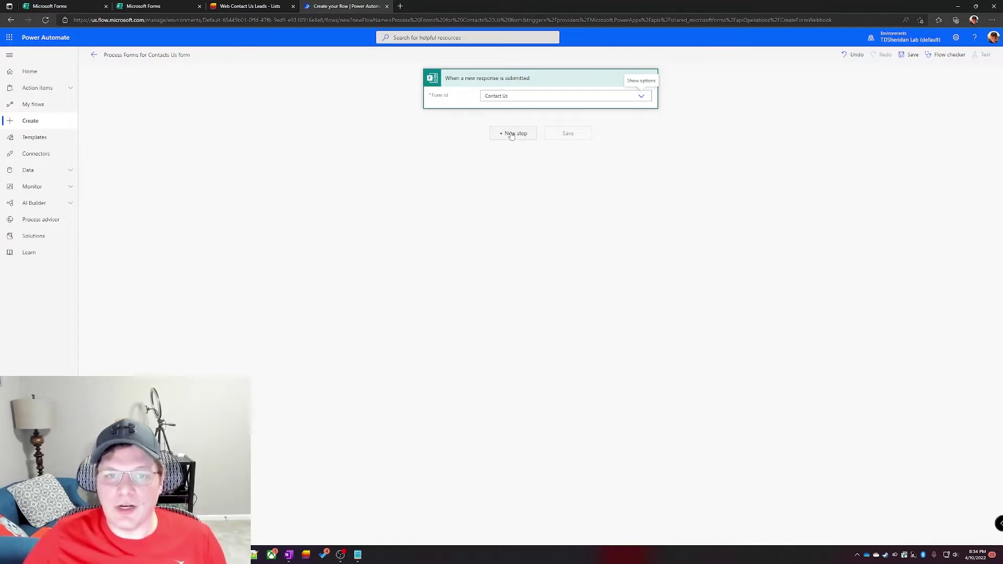
pyautogui.click(523, 137)
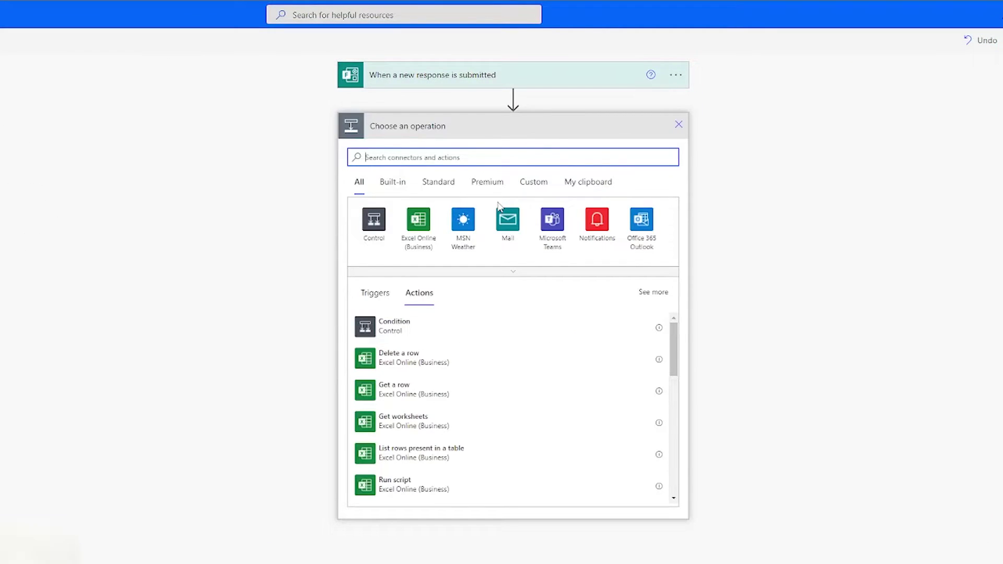
pyautogui.write('get iorm')
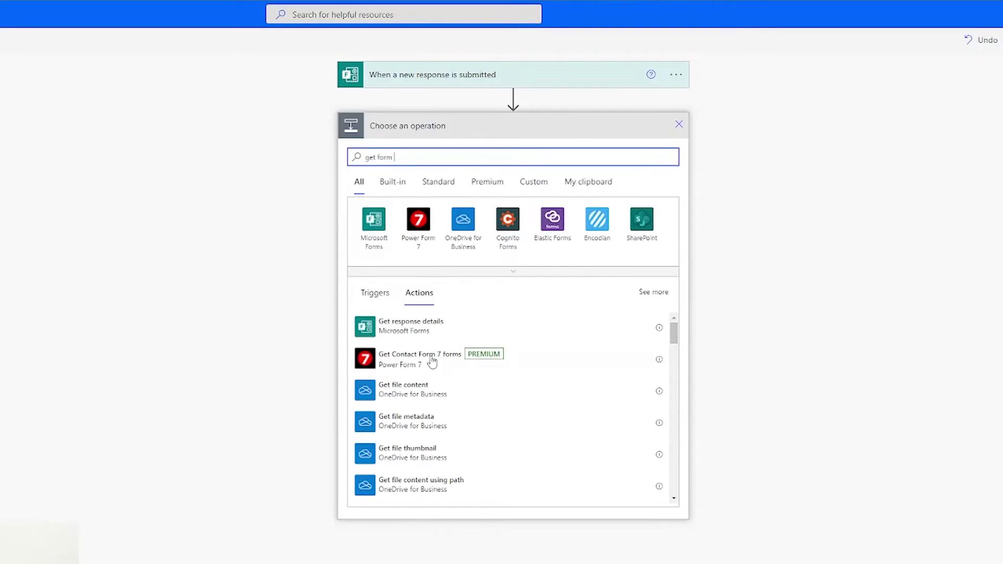
pyautogui.click(479, 329)
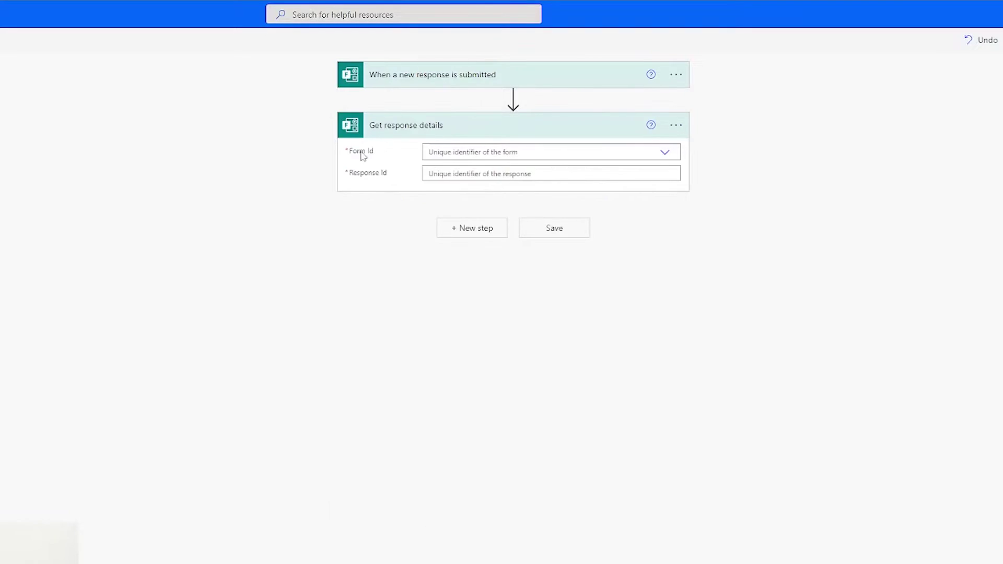
# Step: Set Get response details to the Contact Us form and the trigger's Response Id
pyautogui.click(581, 153)
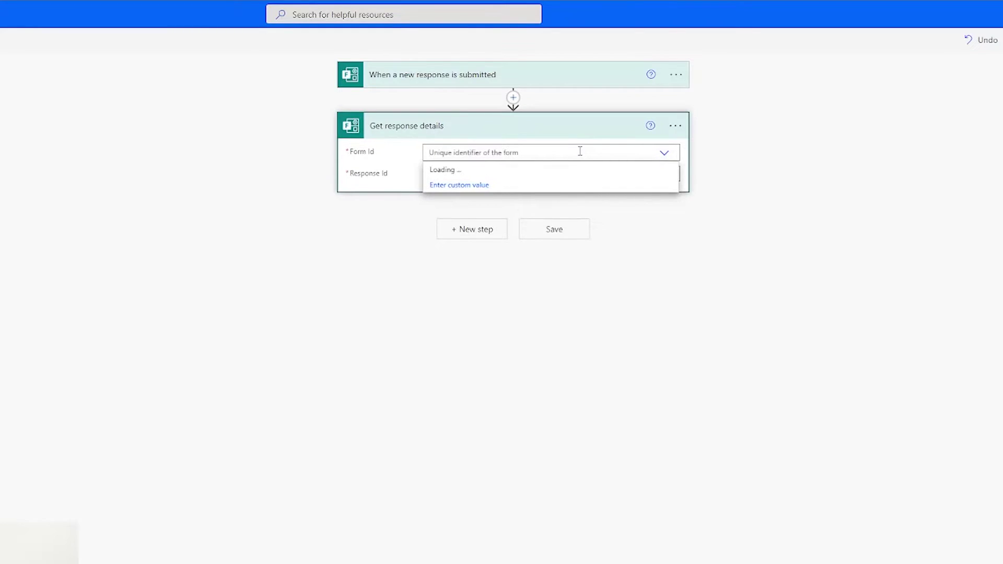
pyautogui.click(470, 169)
pyautogui.click(462, 174)
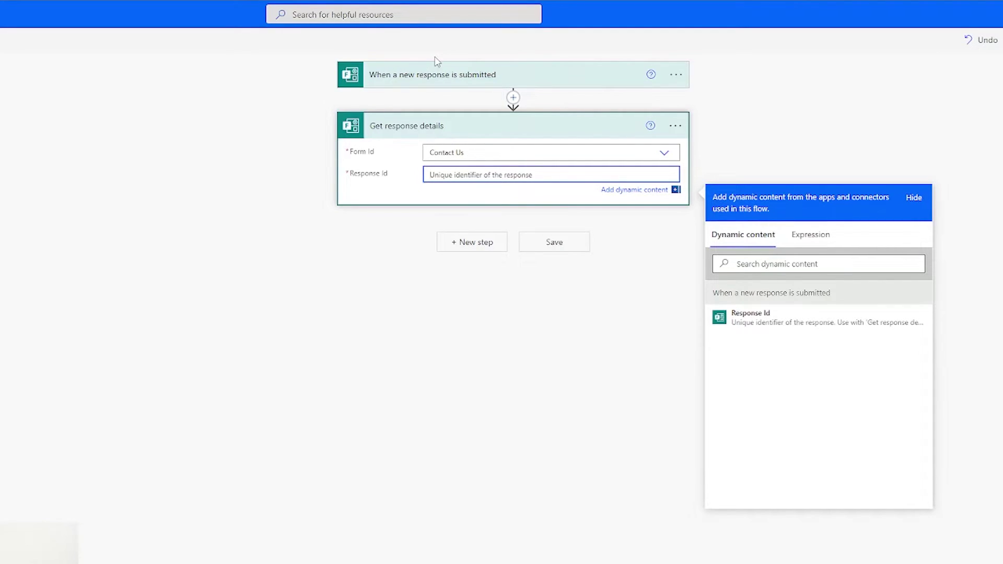
pyautogui.click(751, 316)
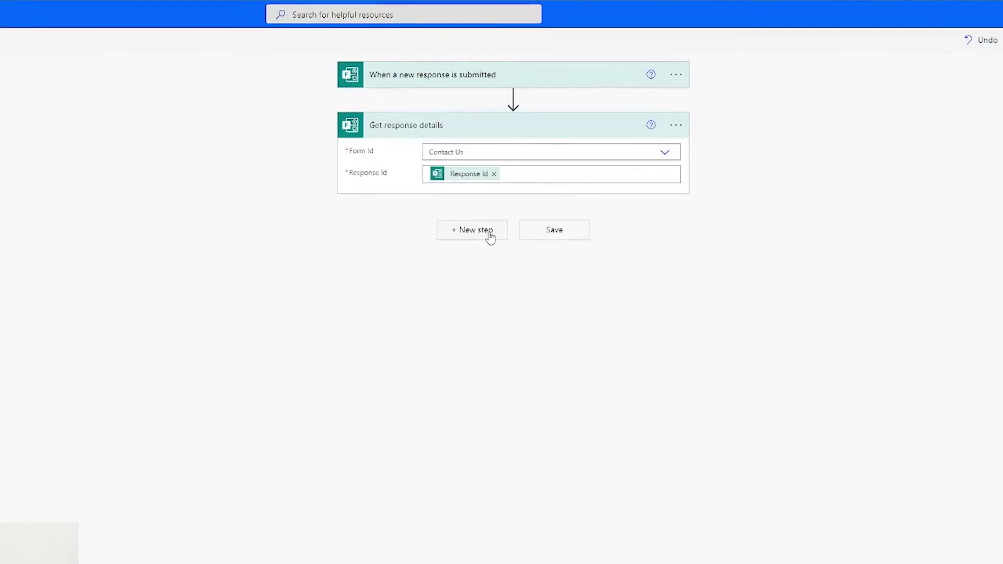
# Step: Add a SharePoint Create item action with its Site Address set to Test Site
pyautogui.click(495, 244)
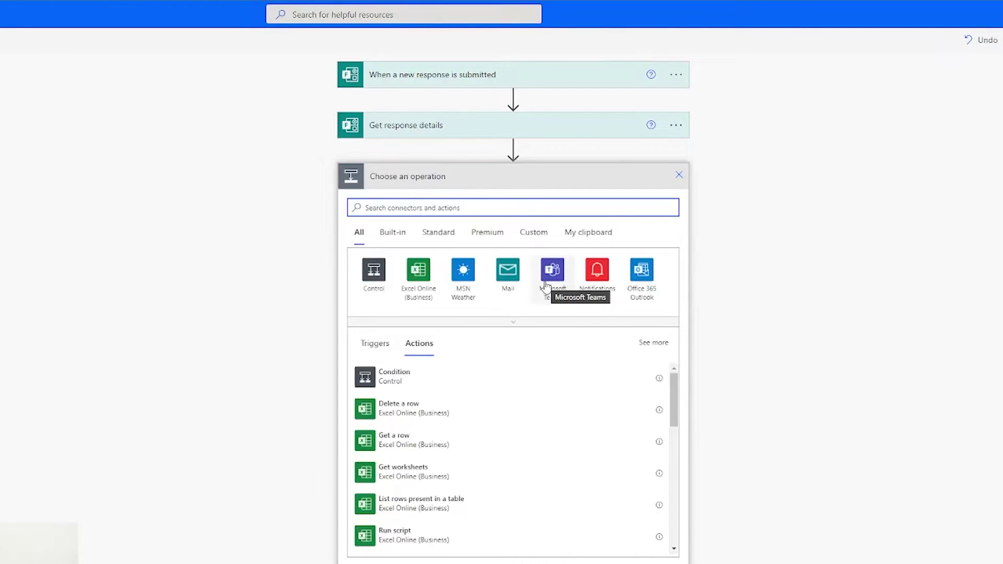
pyautogui.write('g')
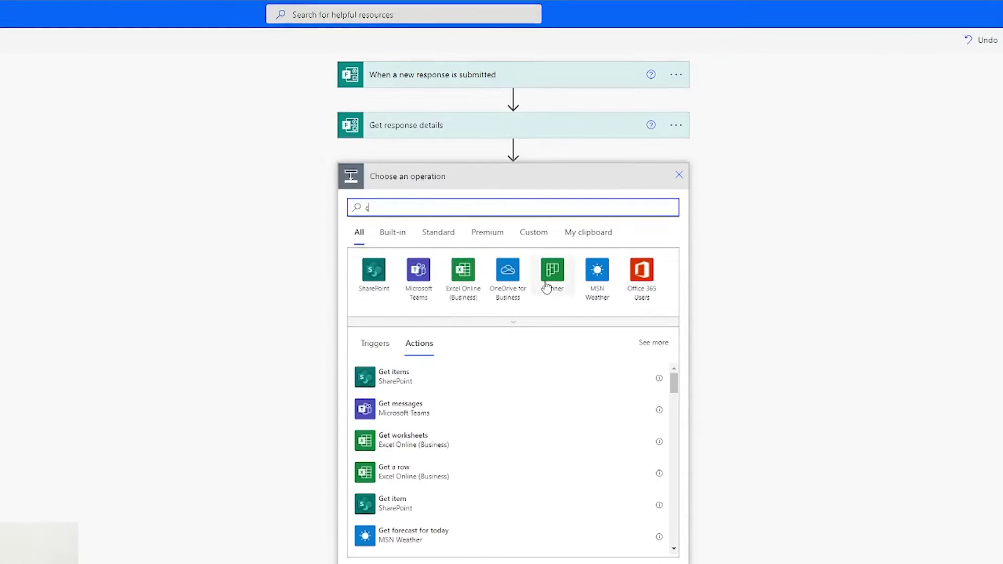
pyautogui.write('reate new item')
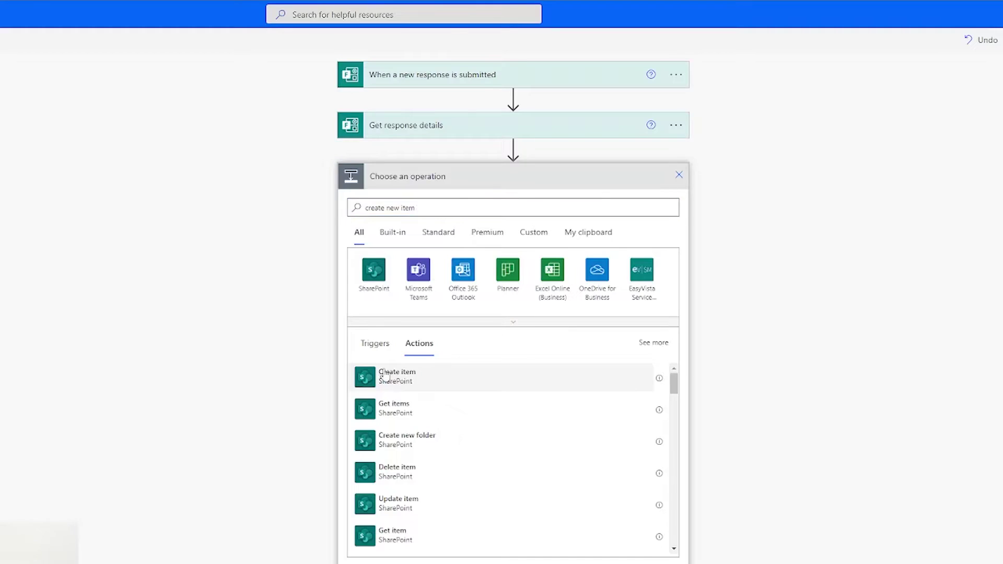
pyautogui.click(406, 377)
pyautogui.click(664, 203)
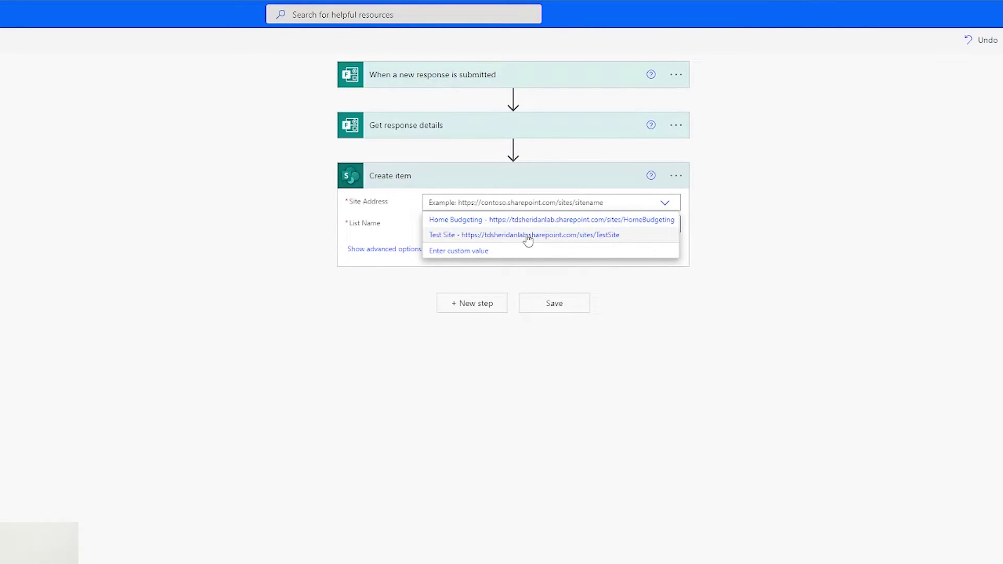
pyautogui.click(528, 238)
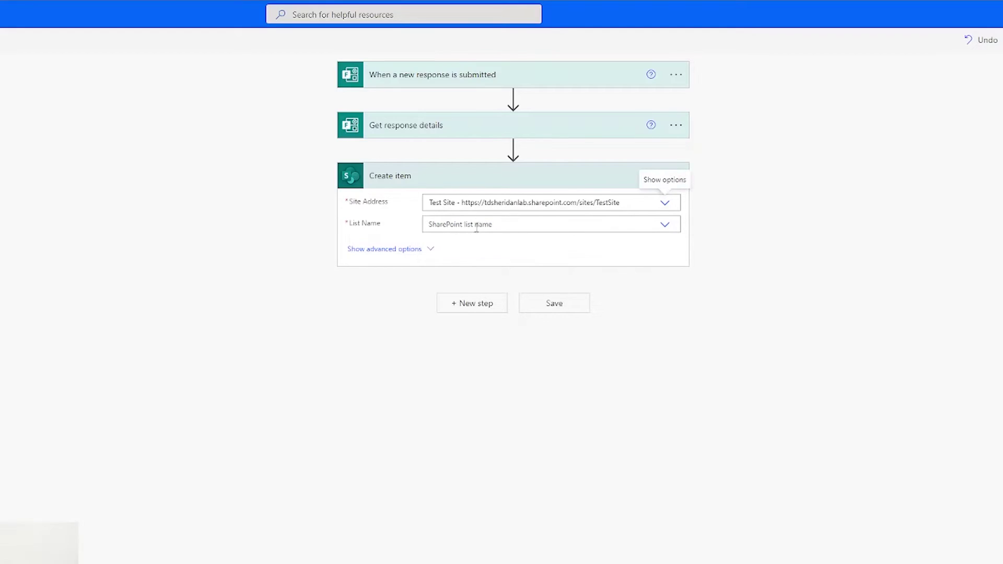
pyautogui.click(664, 225)
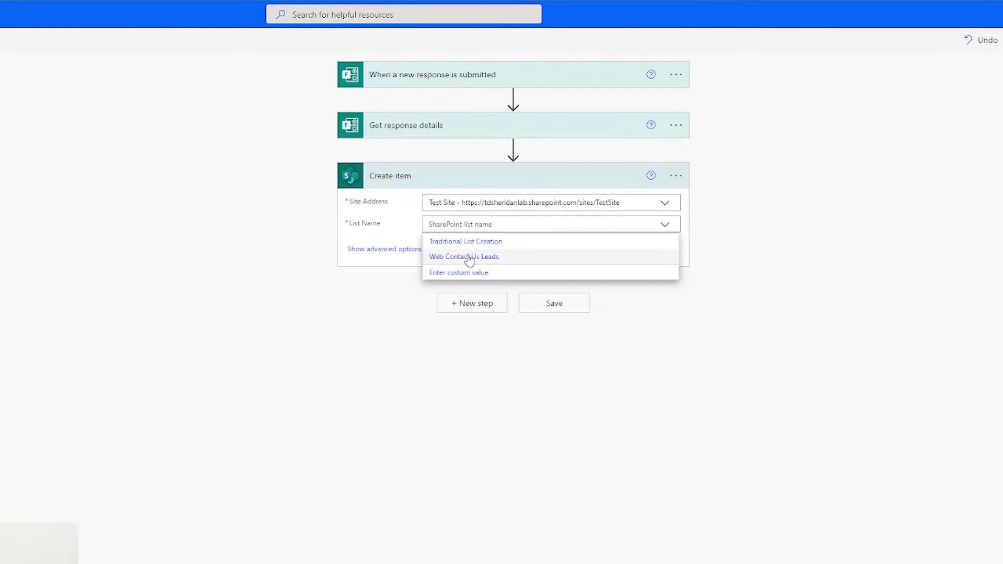
# Step: Pick list Web Contact Us Leads and map Name, Email Address and Message to the matching form answers
pyautogui.click(490, 257)
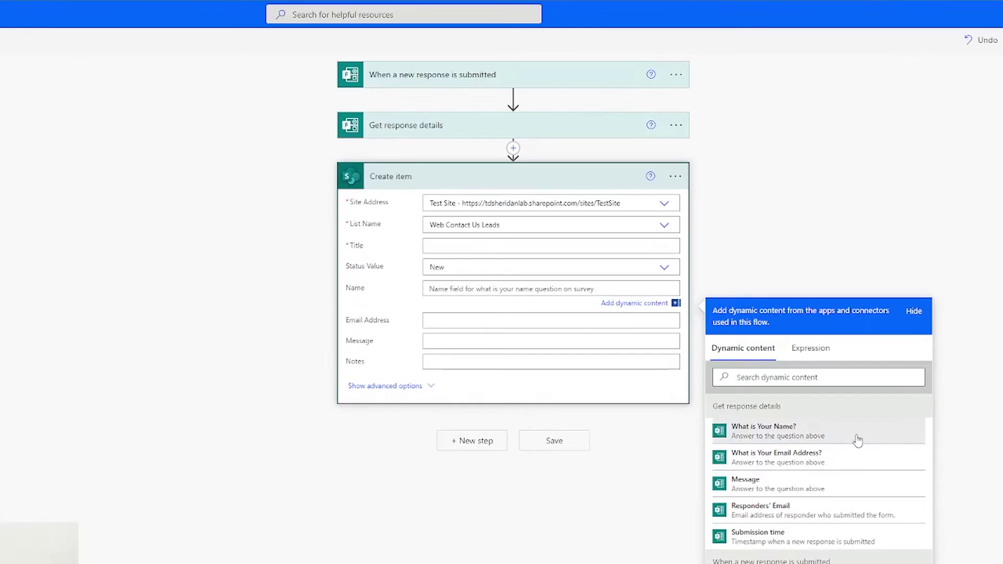
pyautogui.click(747, 316)
pyautogui.press('Tab')
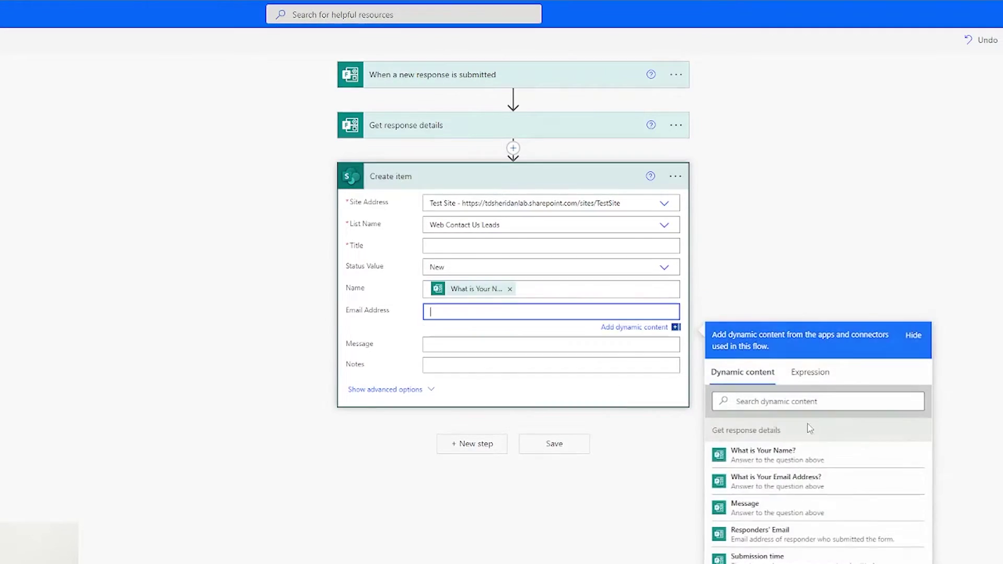
pyautogui.click(822, 488)
pyautogui.click(463, 348)
pyautogui.click(826, 539)
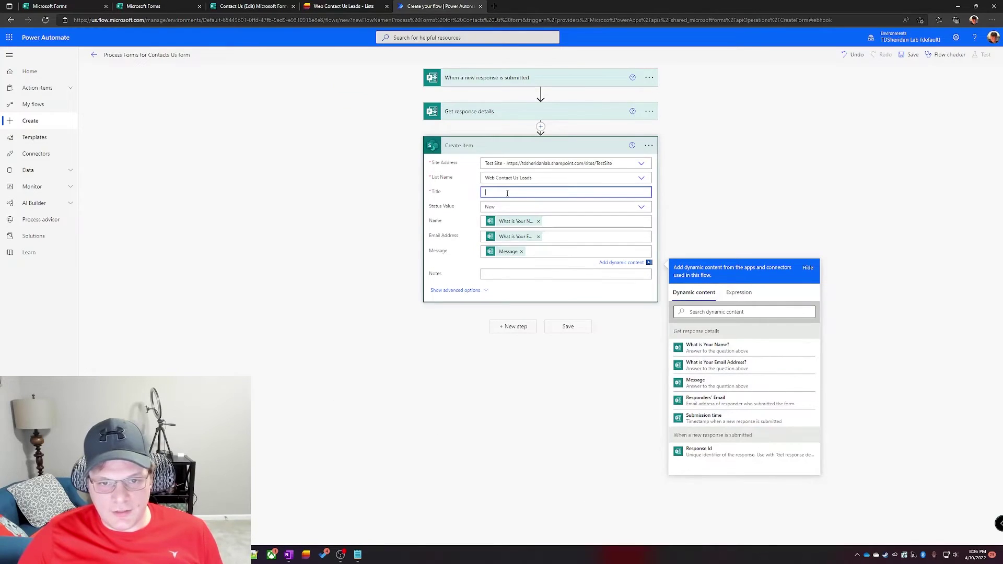
# Step: Set Title to 'Contact US Lead - ' followed by the Submission time dynamic value
pyautogui.click(506, 193)
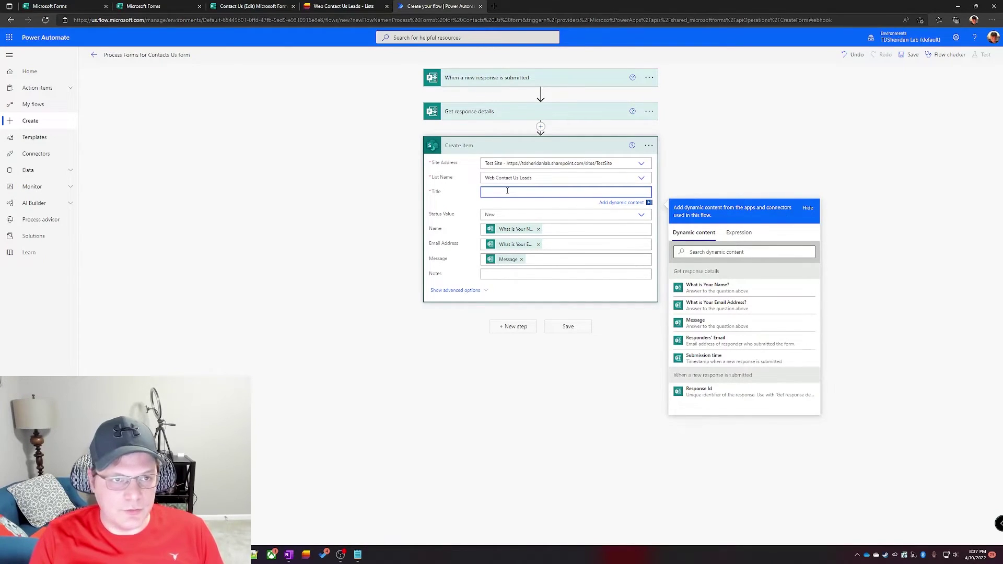
pyautogui.write('ntact U')
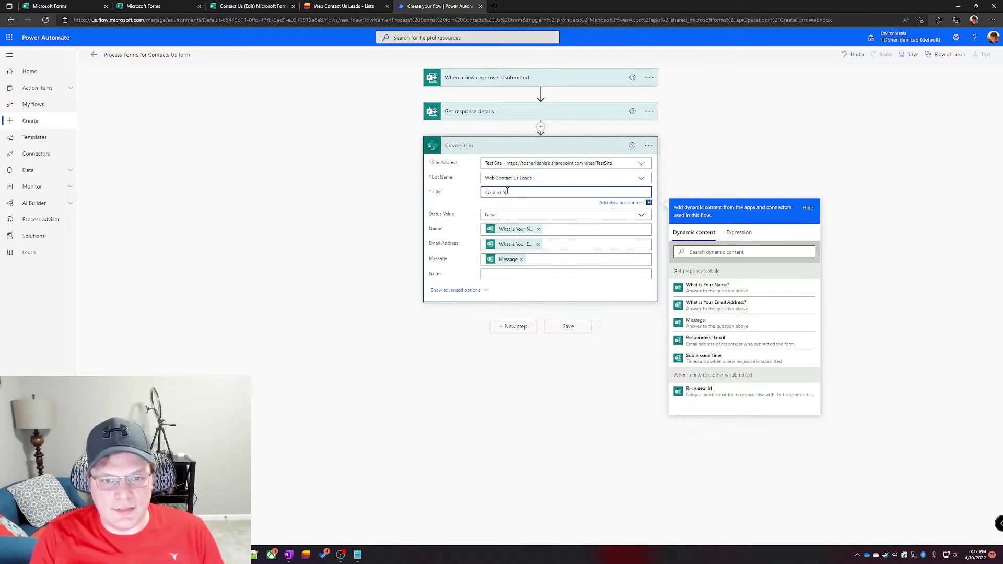
pyautogui.write('s Lea')
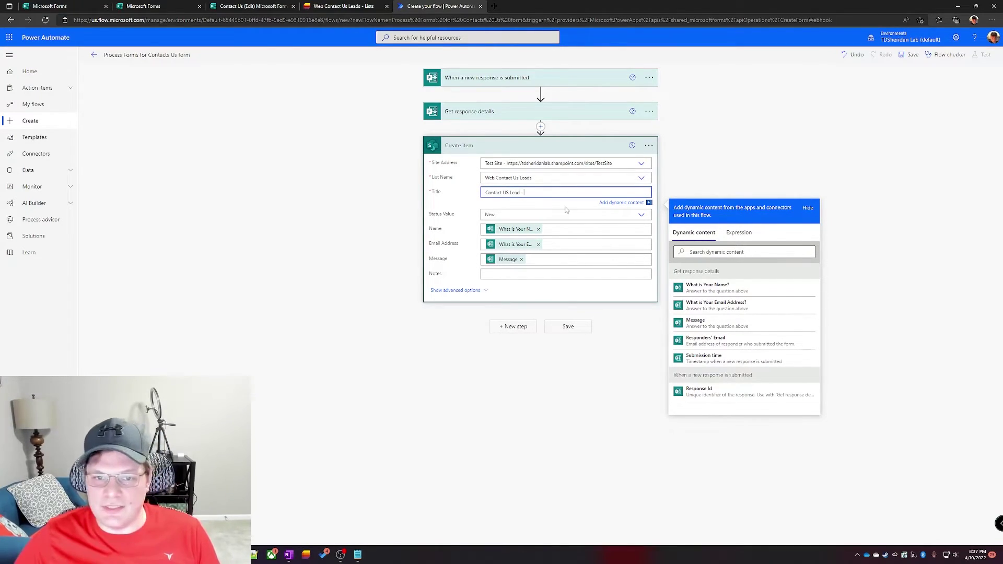
pyautogui.click(721, 360)
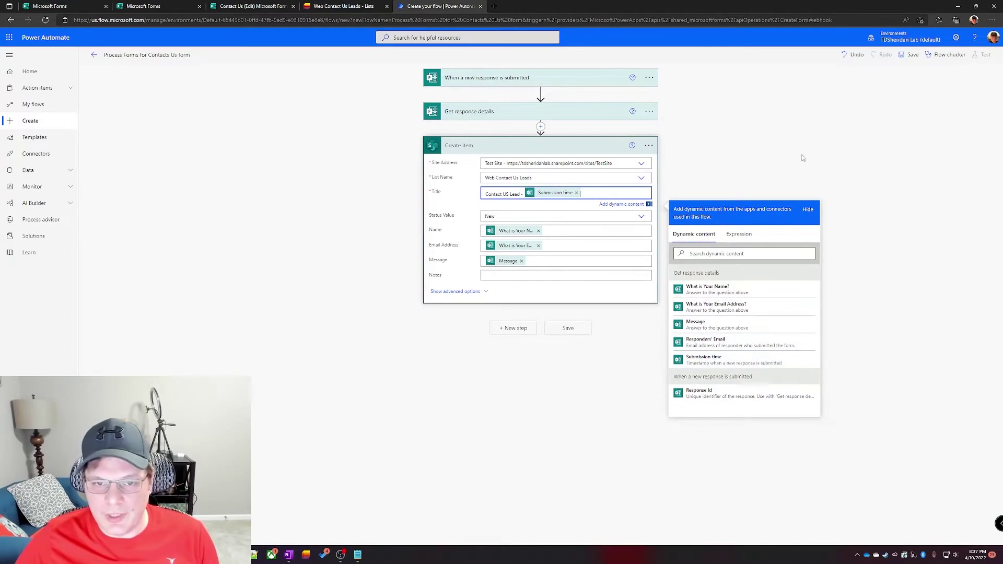
pyautogui.click(709, 181)
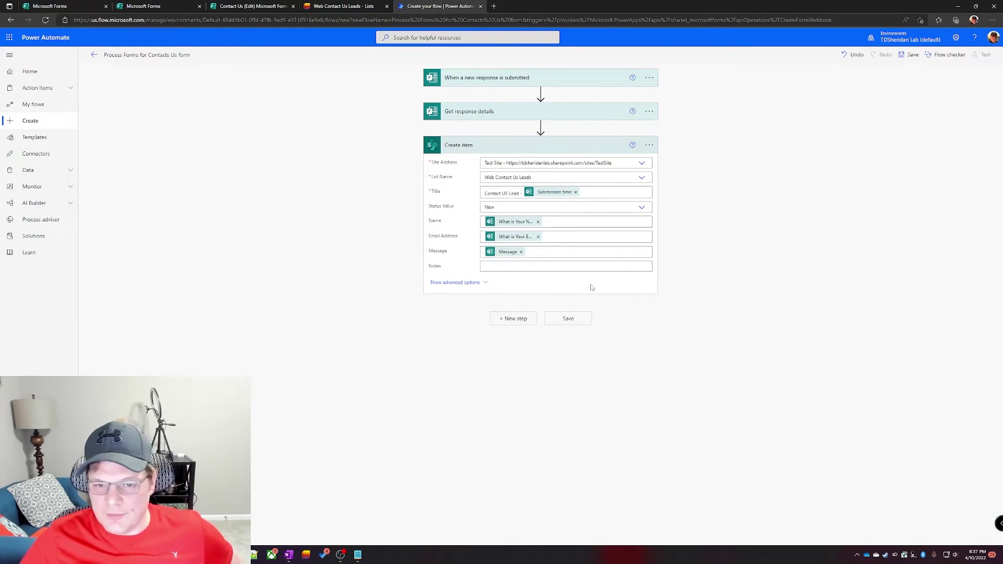
# Step: Save the flow and snap the browser window to the left half of the screen
pyautogui.click(579, 324)
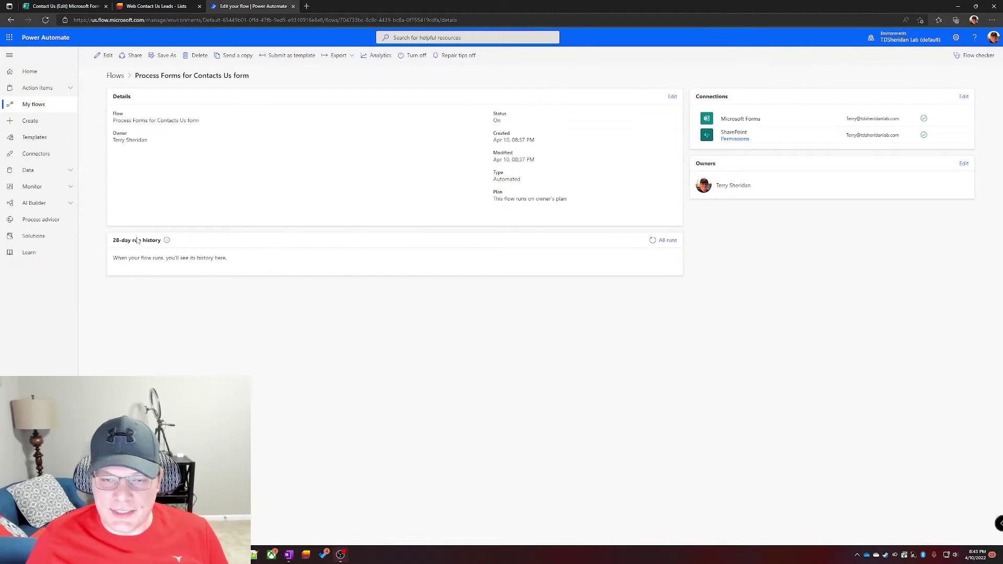
pyautogui.press('super+Left')
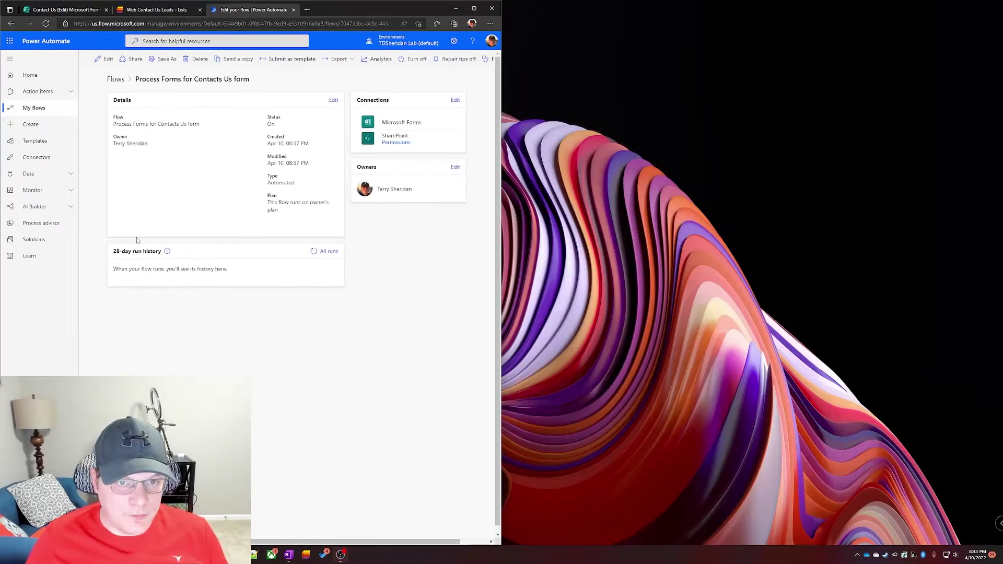
pyautogui.click(681, 131)
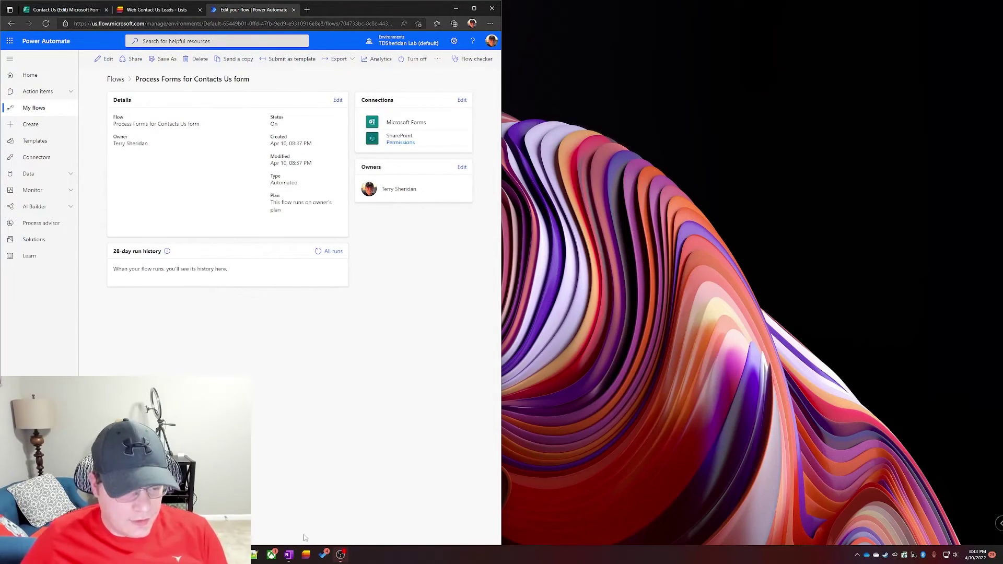
# Step: Open the copied Contact Us form link in a private browser window
pyautogui.hotkey('ctrl', 'shift', 'n')
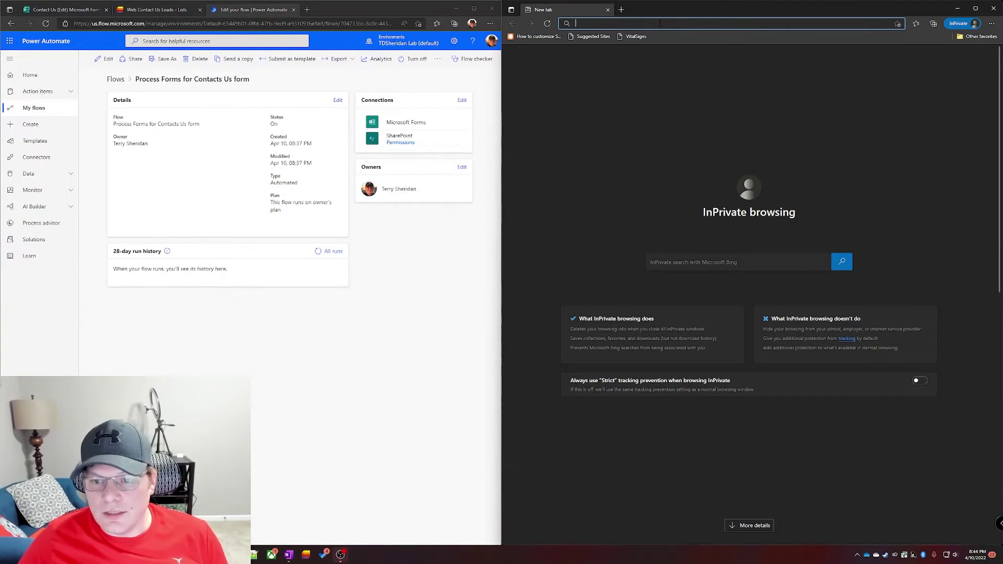
pyautogui.write('https://forms.office.com/Pages/ResponsePage.aspx?id=AZtEZf0P-0ee2ekxCRbo6I1FIhhf5INIhaz7SAuXCV9UN1E0WjhCQ1hWU0k5TkU1RjY5NDJUQ1pTWC4u')
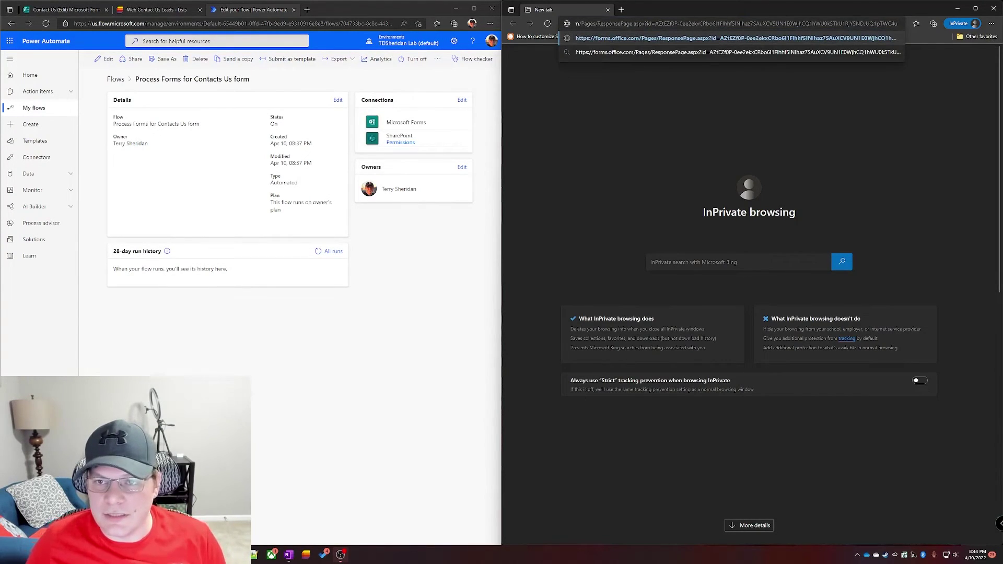
pyautogui.press('Return')
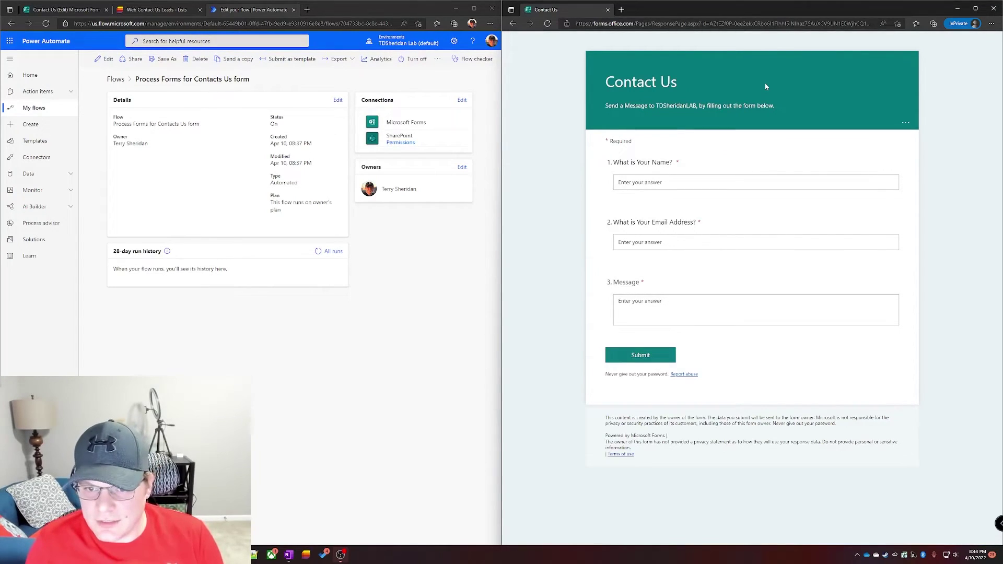
# Step: Enter a test name and message 'I want to sponser your Youtube channel for a really long time.', then submit
pyautogui.click(714, 183)
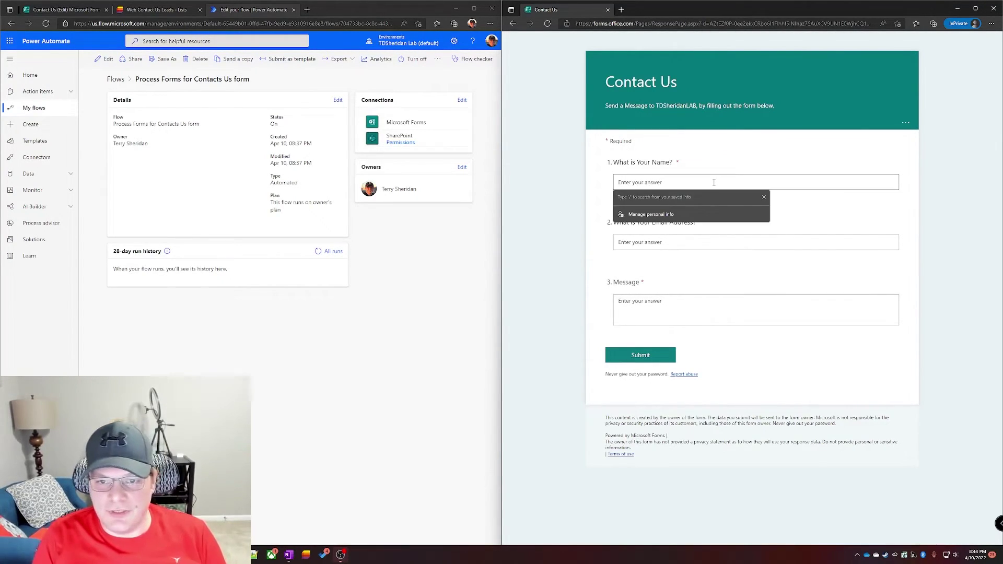
pyautogui.write('Boaty McBoatFace')
pyautogui.press('Tab')
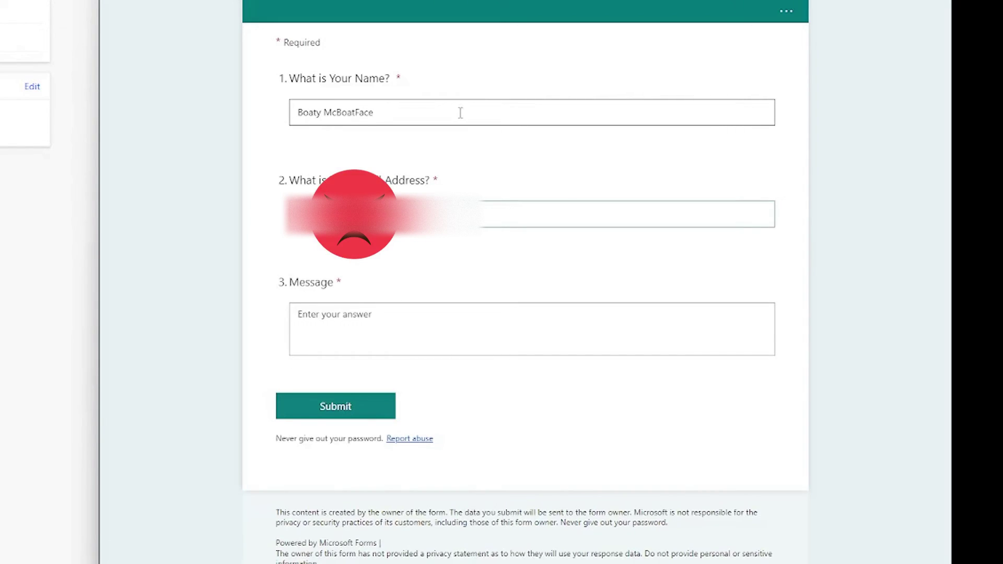
pyautogui.press('Tab')
pyautogui.write('I want to sponser your Youtube channel for a ')
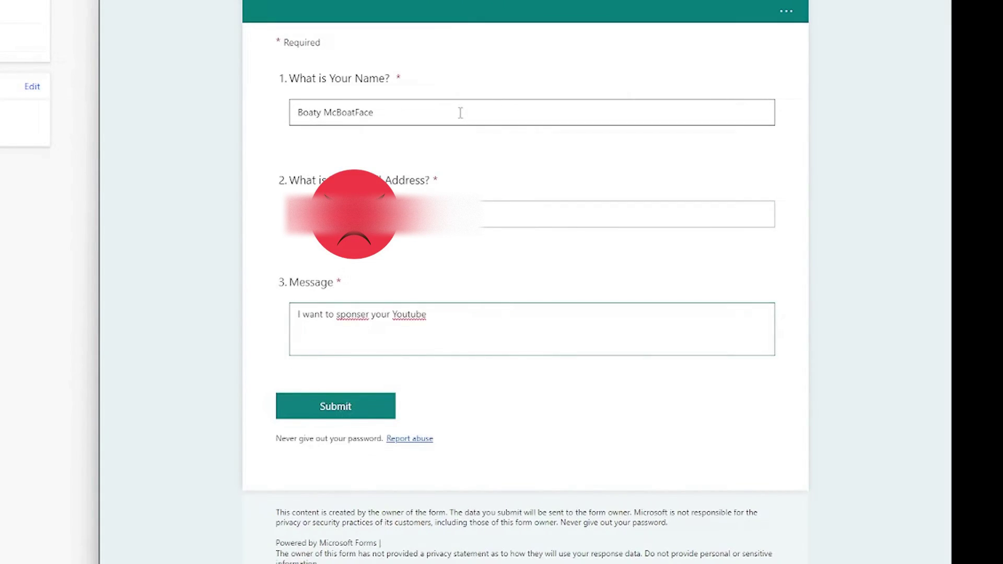
pyautogui.write('really long time.')
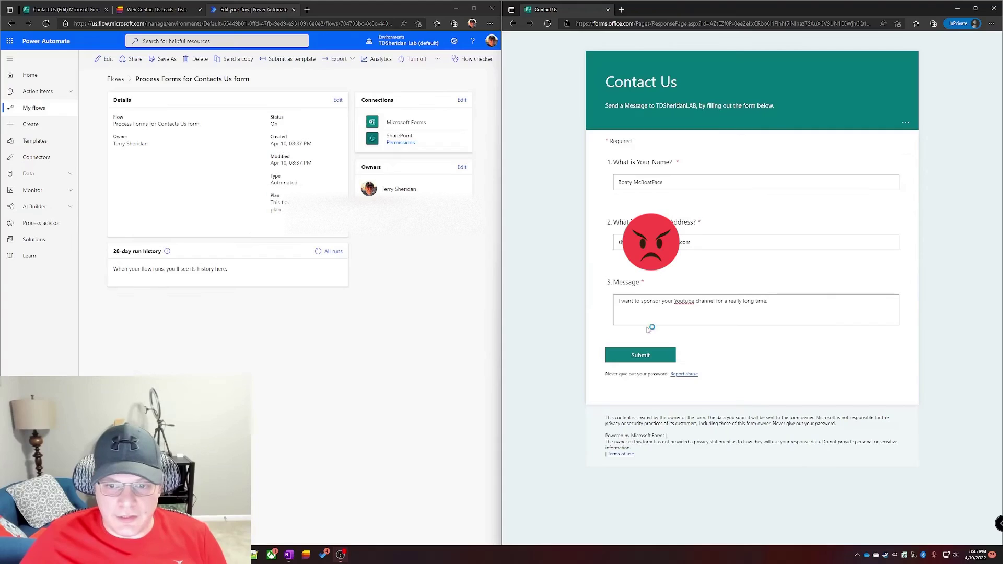
pyautogui.click(647, 358)
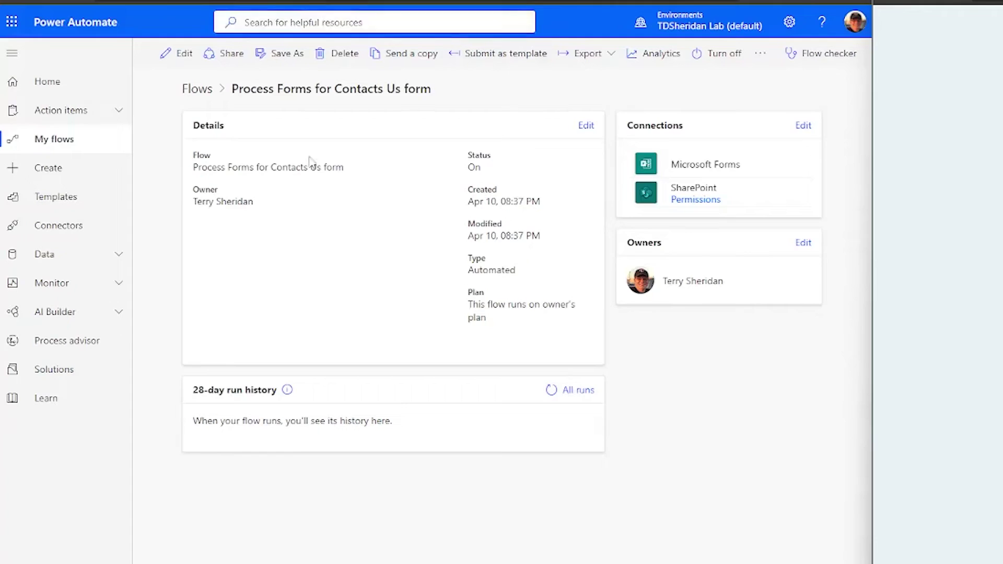
# Step: Refresh run history, open the Succeeded run, review Get response details outputs, then view Web Contact Us Leads
pyautogui.click(552, 396)
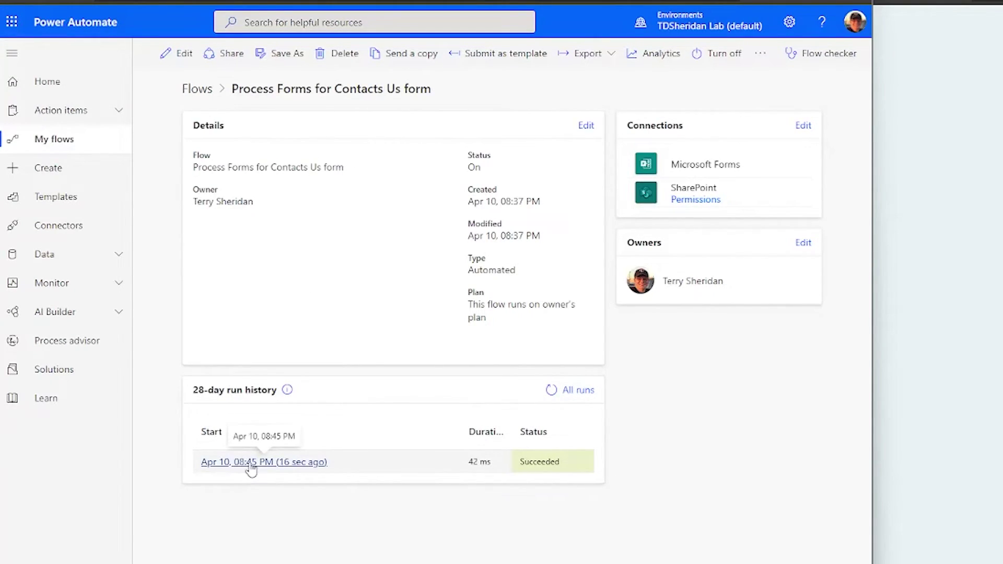
pyautogui.click(314, 474)
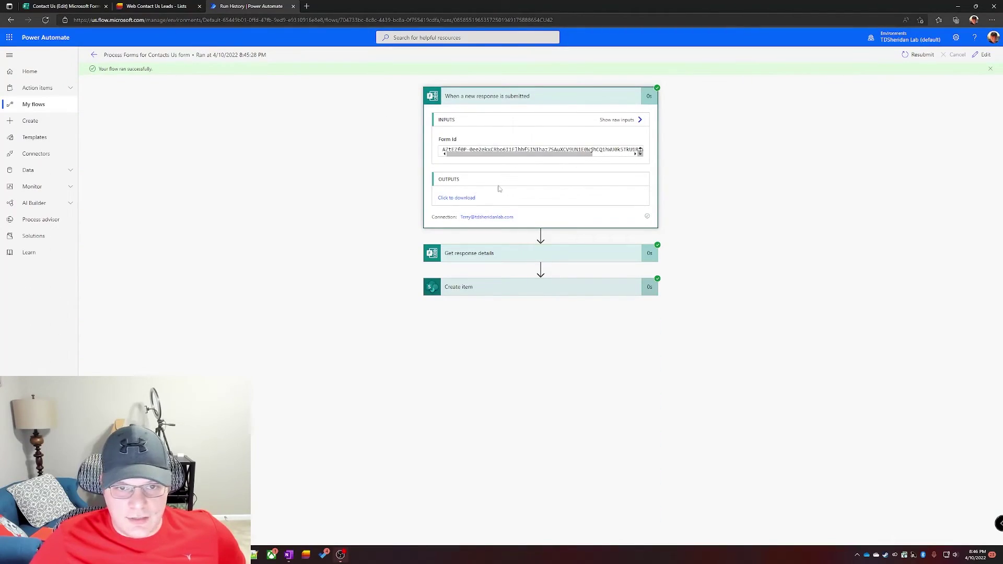
pyautogui.click(491, 255)
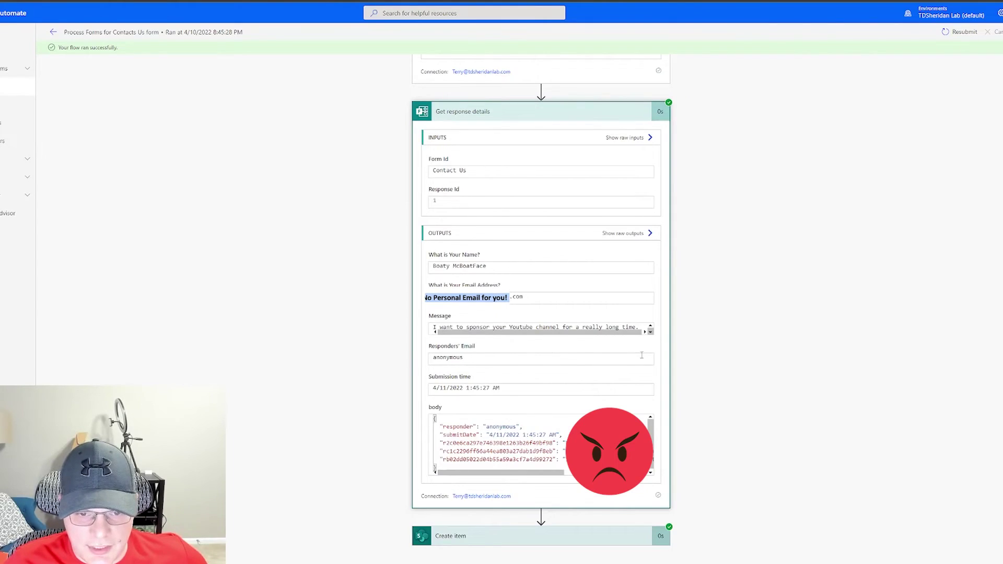
pyautogui.scroll(-15, 585, 171)
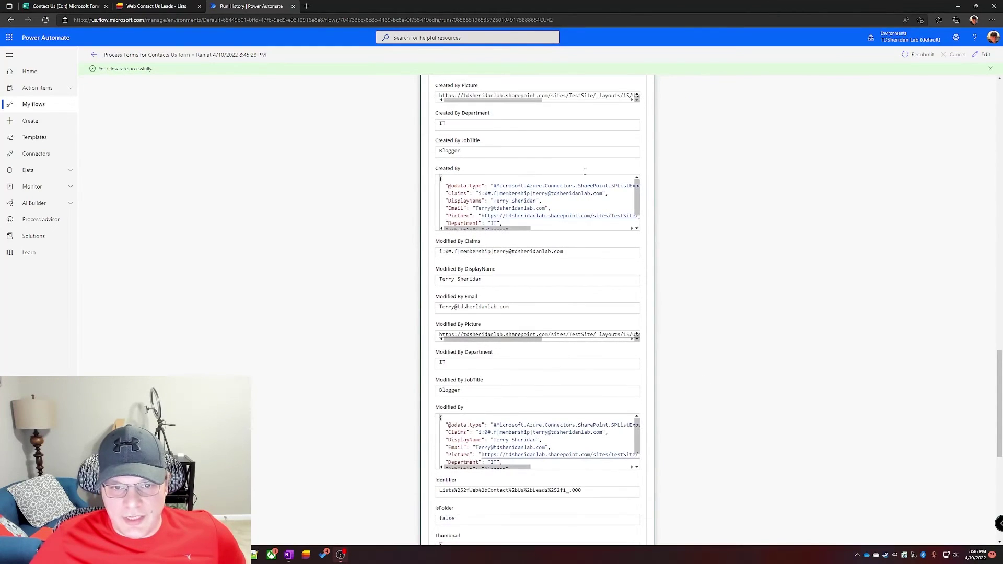
pyautogui.scroll(5, 585, 172)
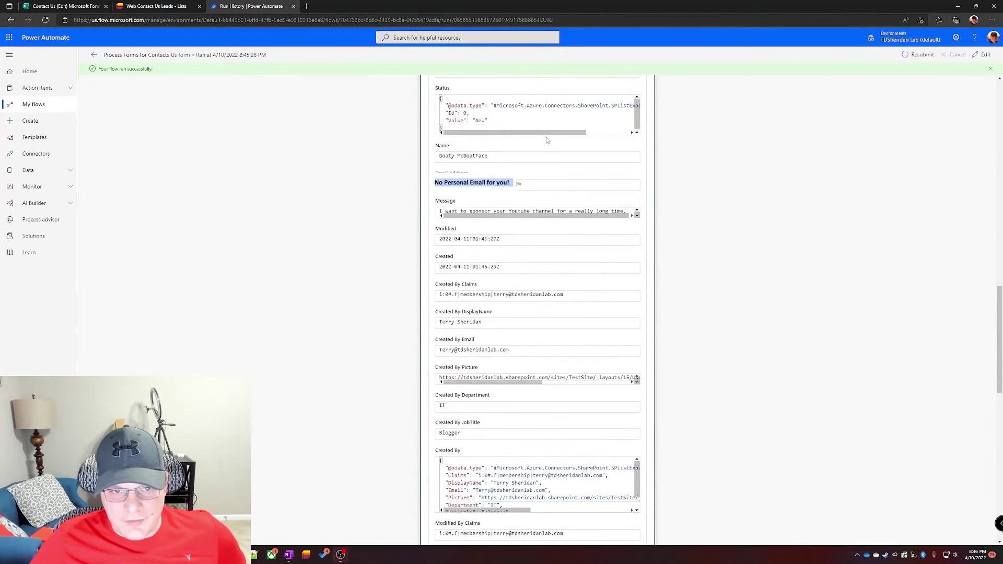
pyautogui.scroll(-3, 521, 314)
pyautogui.click(167, 6)
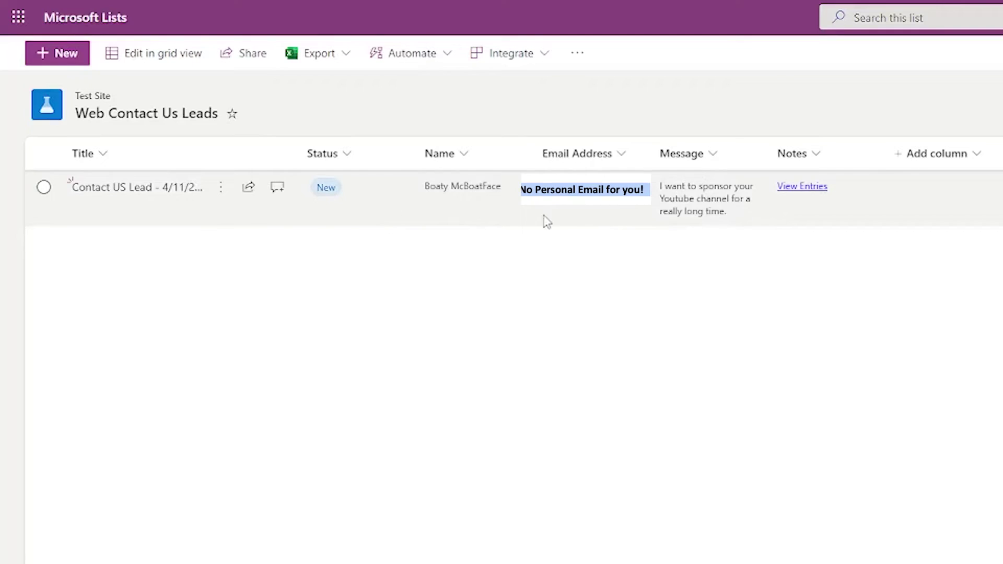
# Step: On the new lead, add a 'Sent email' note and set Status to Waiting on customer
pyautogui.click(161, 198)
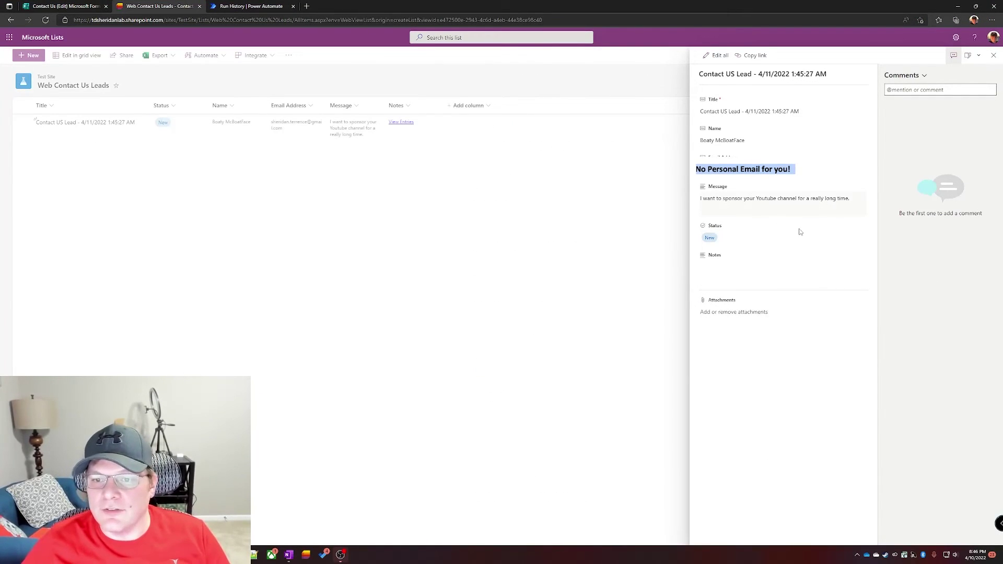
pyautogui.click(739, 273)
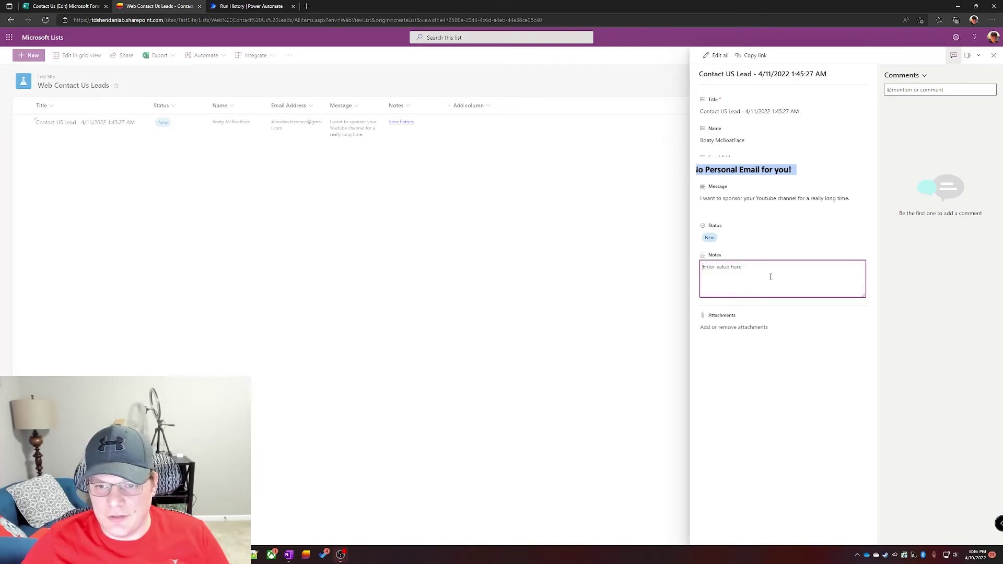
pyautogui.write('Sent email on 4/12 asking about the details boaty mcboatface is looking for.')
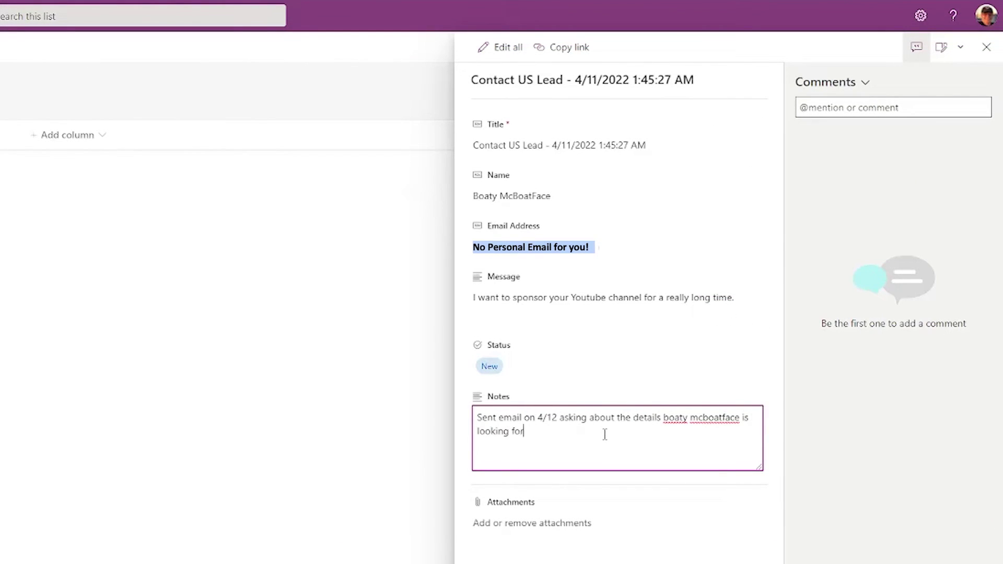
pyautogui.press('Tab')
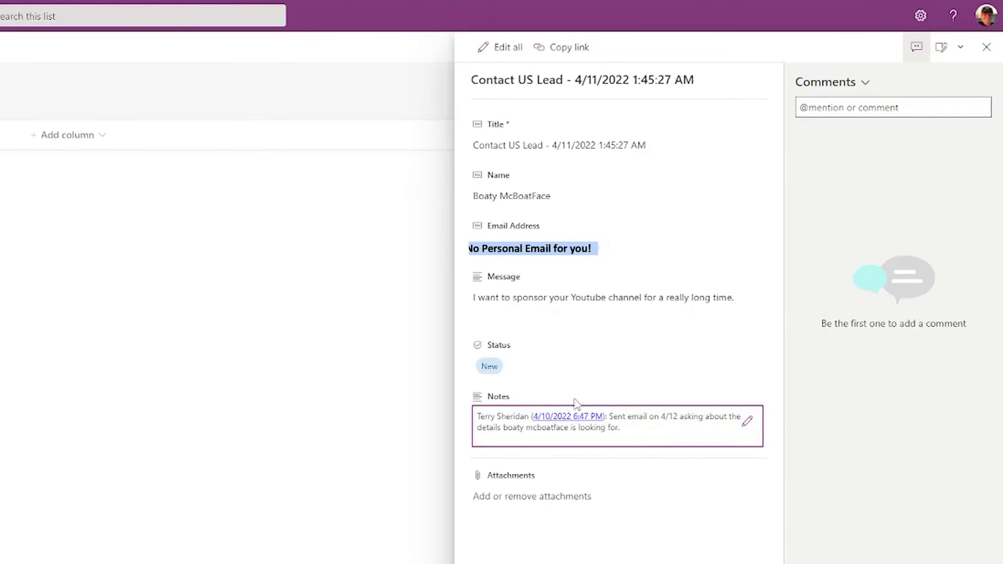
pyautogui.click(539, 383)
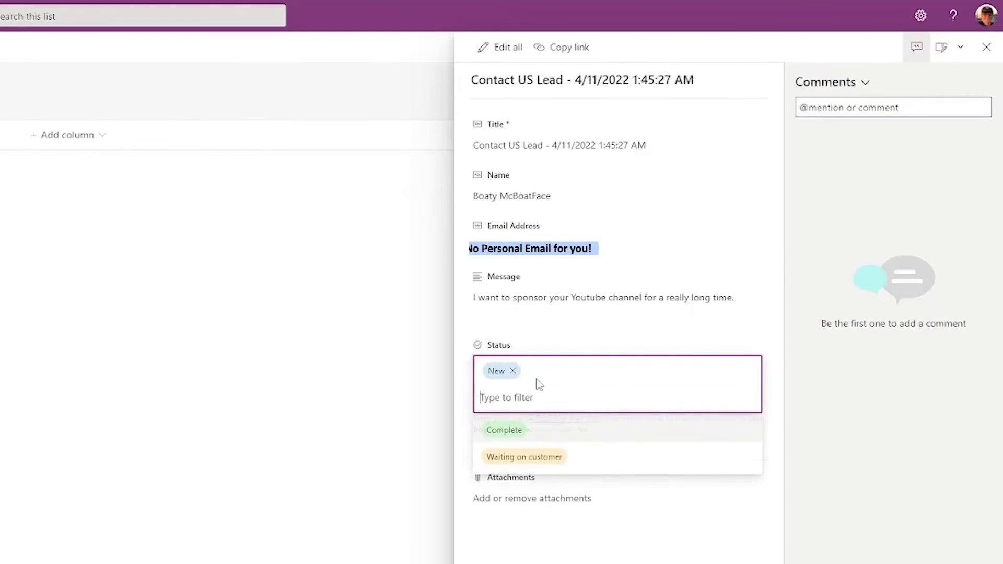
pyautogui.click(615, 469)
pyautogui.click(336, 455)
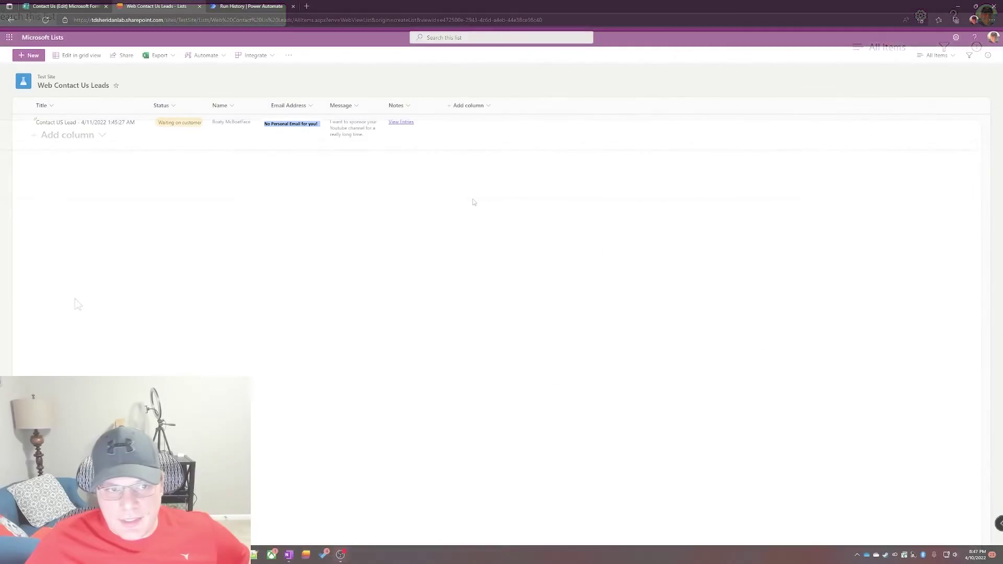